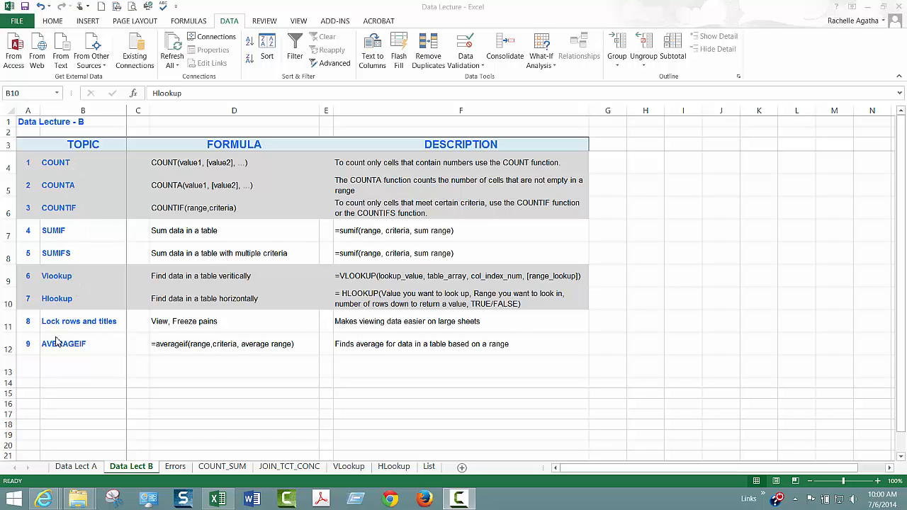
Step: Review the COUNT, COUNTA and COUNTIF topics with their formulas and descriptions on the Data Lect B sheet
click(62, 158)
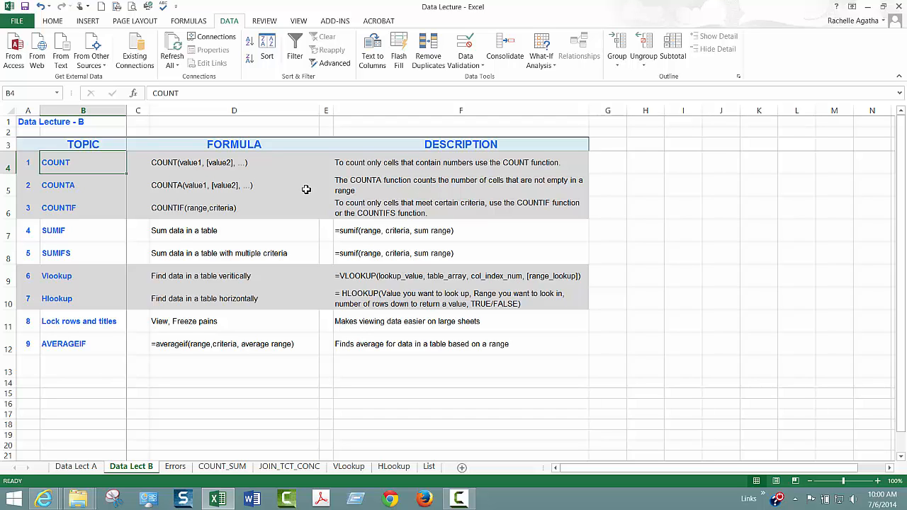
click(355, 186)
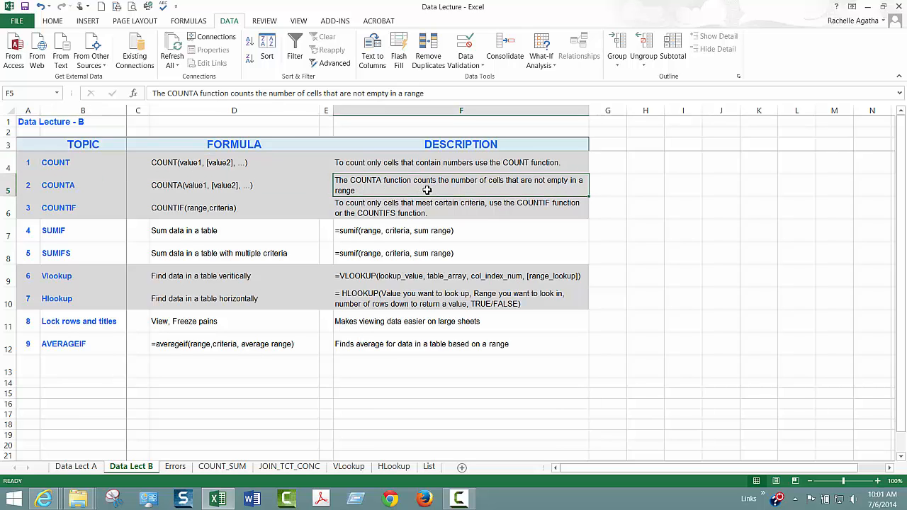
click(170, 207)
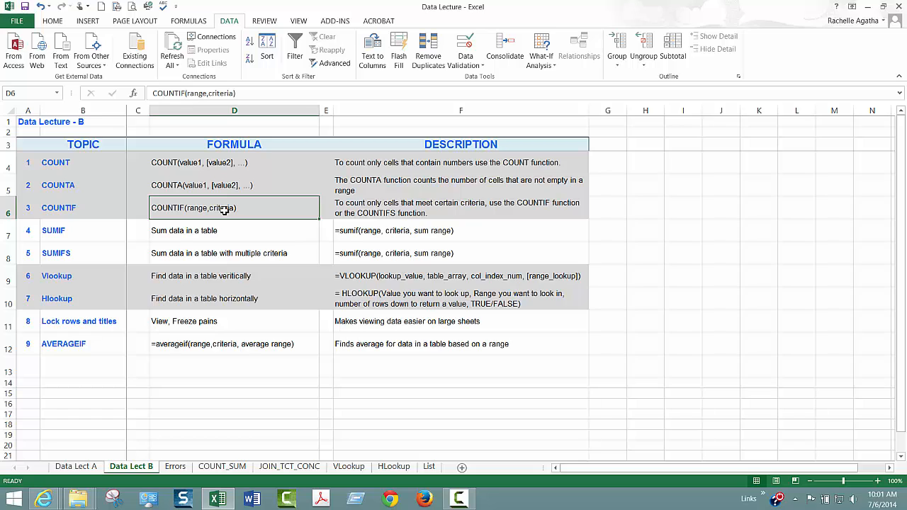
click(427, 212)
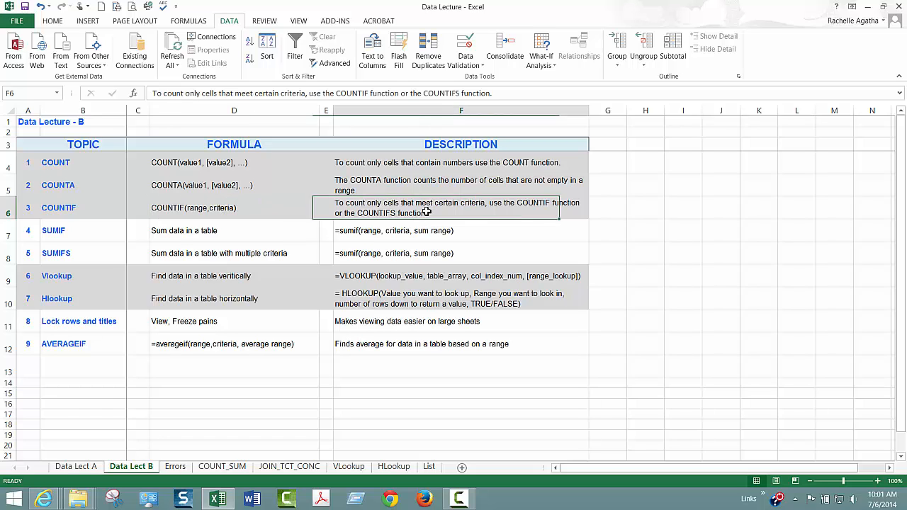
click(259, 216)
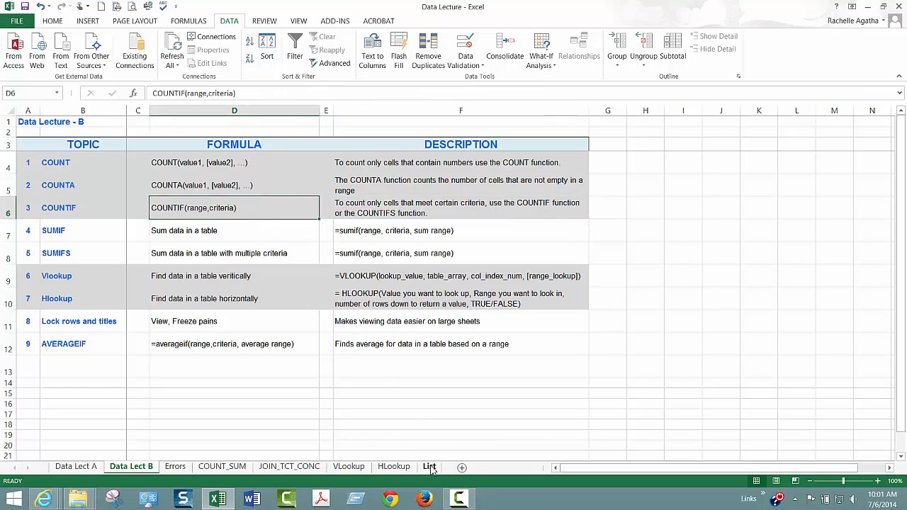
Step: Open the COUNT_SUM sheet and examine the dept, department, budget, actual and variance columns of the data table
click(225, 467)
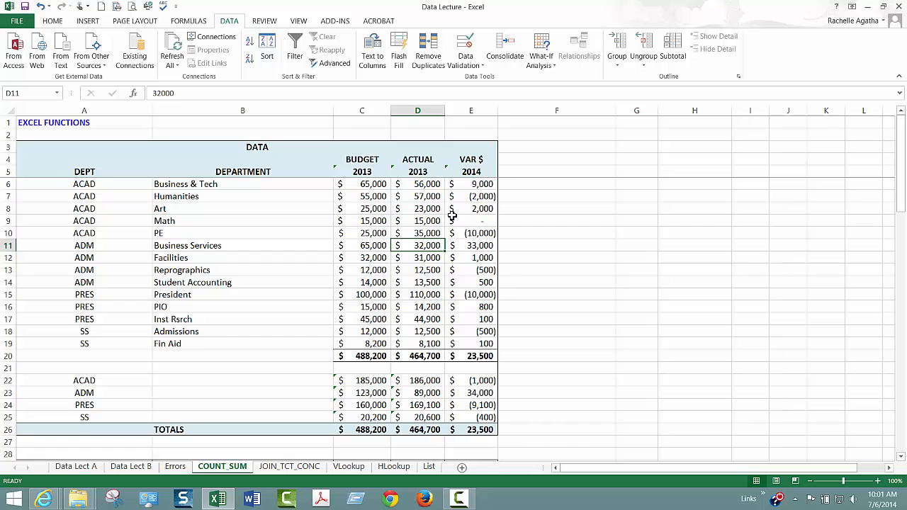
scroll(806, 341, down, 4)
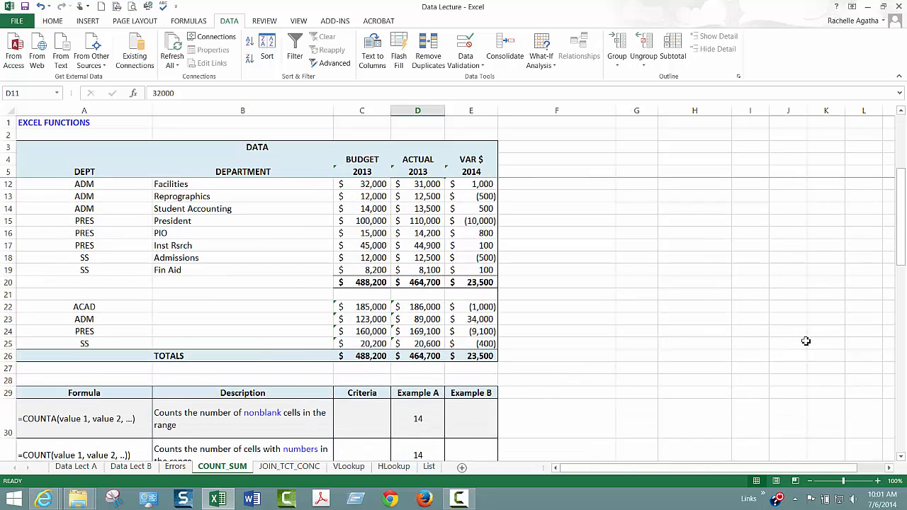
scroll(815, 300, up, 4)
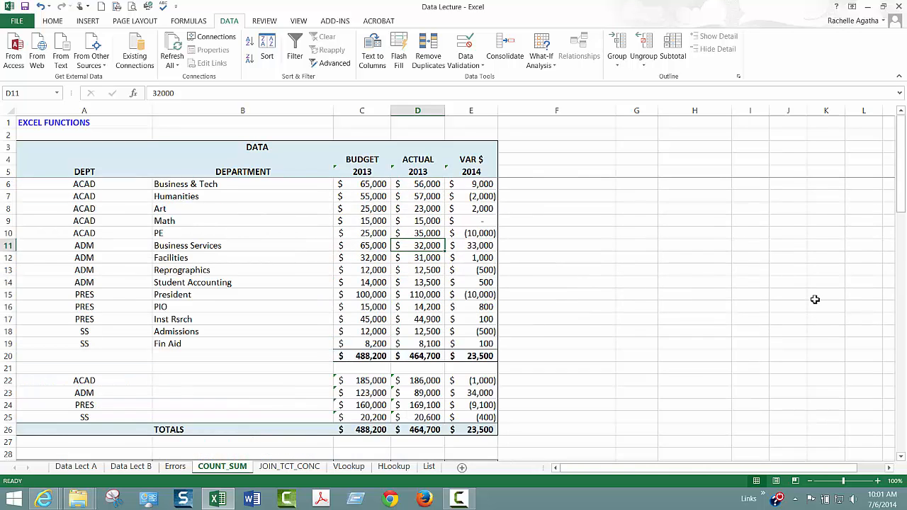
click(106, 186)
click(190, 185)
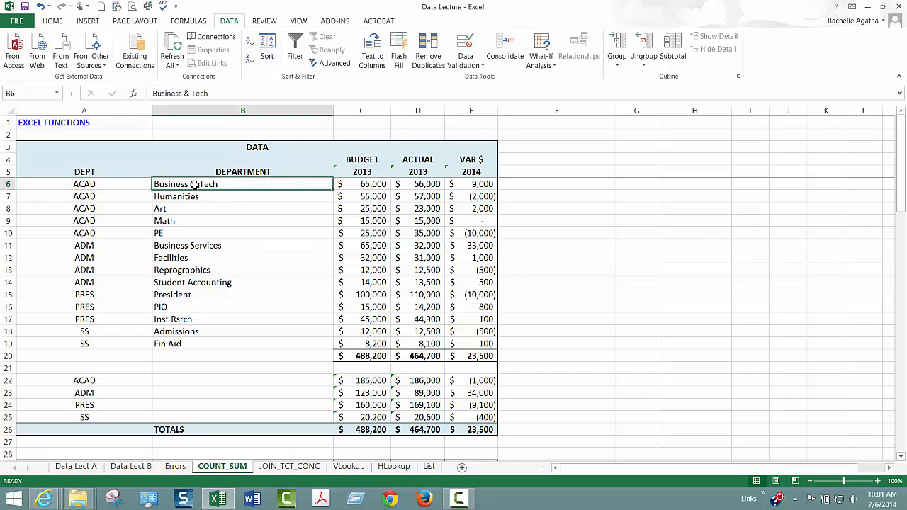
click(368, 184)
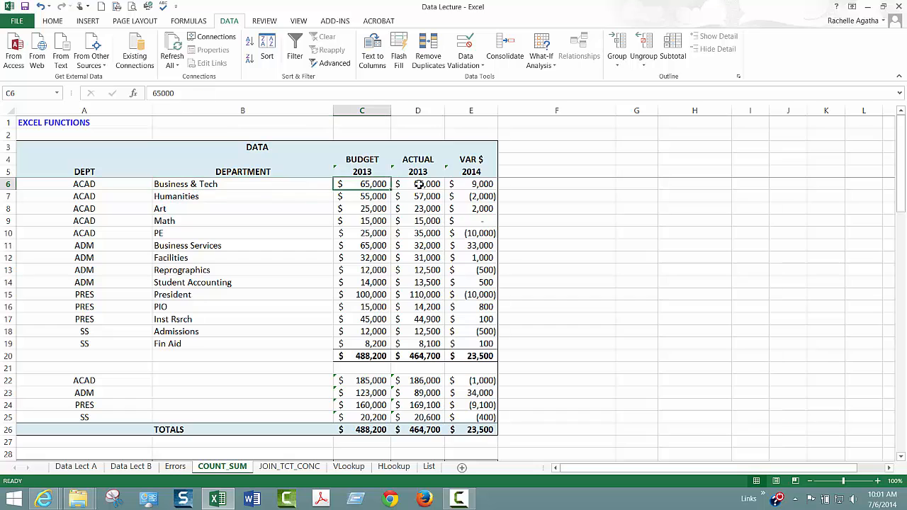
click(422, 184)
click(488, 184)
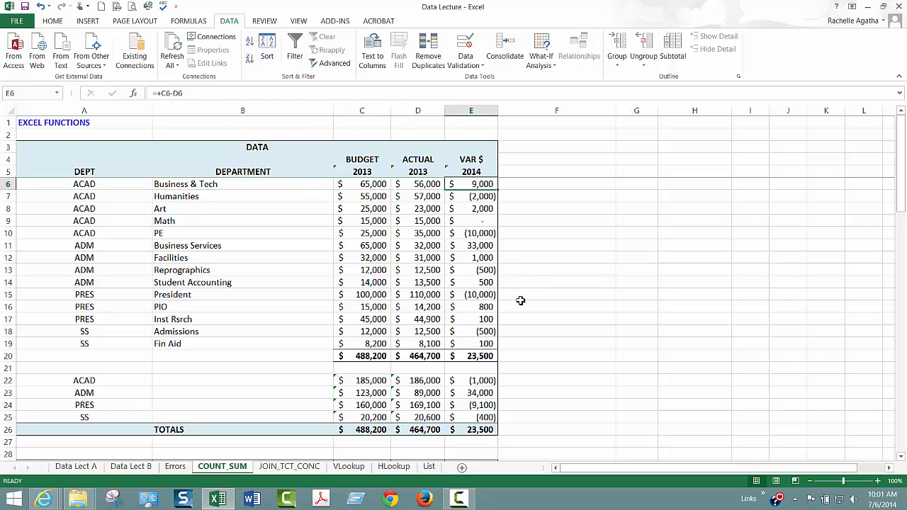
scroll(550, 292, down, 2)
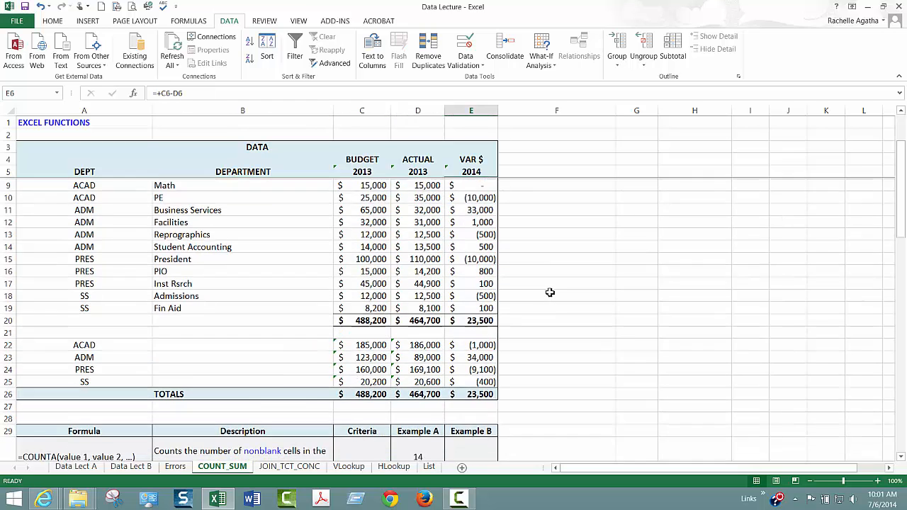
scroll(550, 292, up, 2)
scroll(550, 292, down, 5)
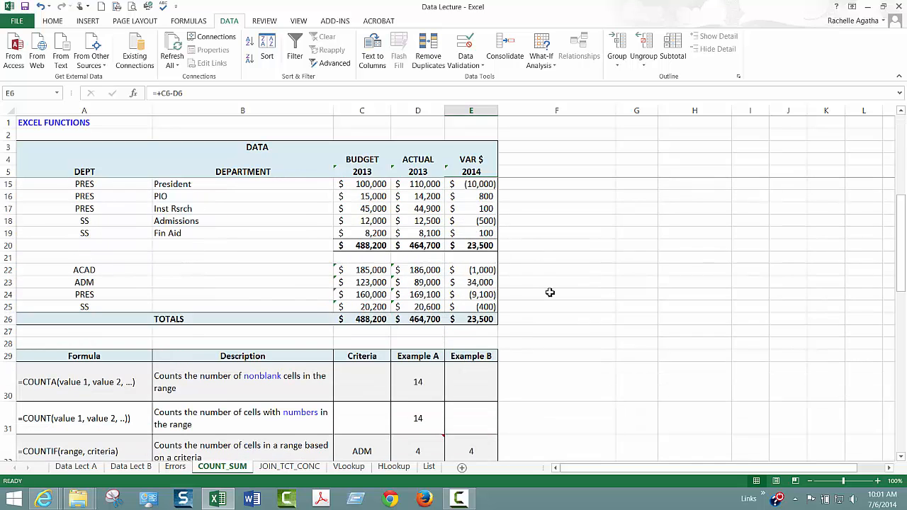
Step: Inspect the COUNTA formula in Example A and the department range it refers to
click(68, 314)
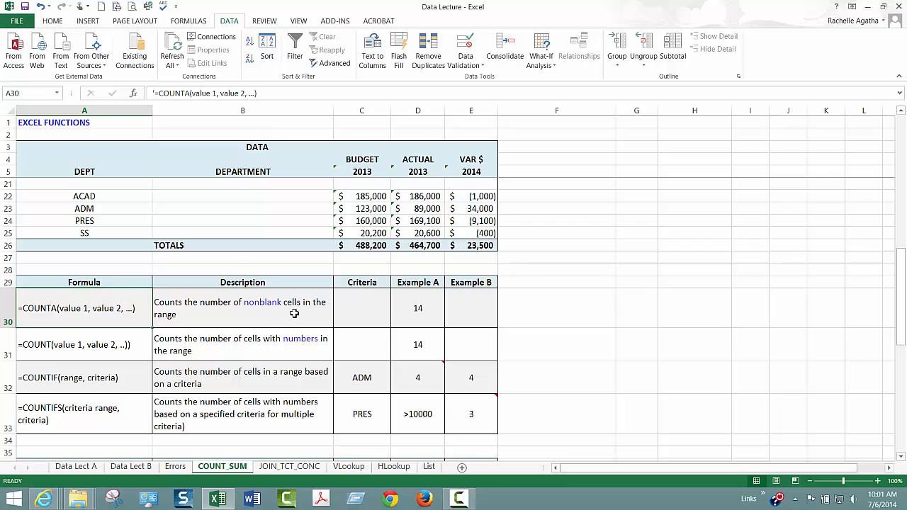
click(416, 310)
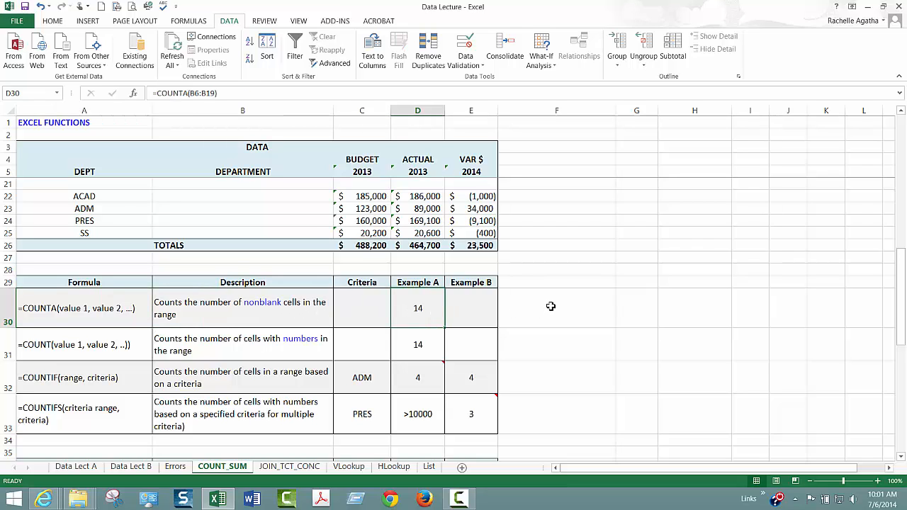
click(188, 94)
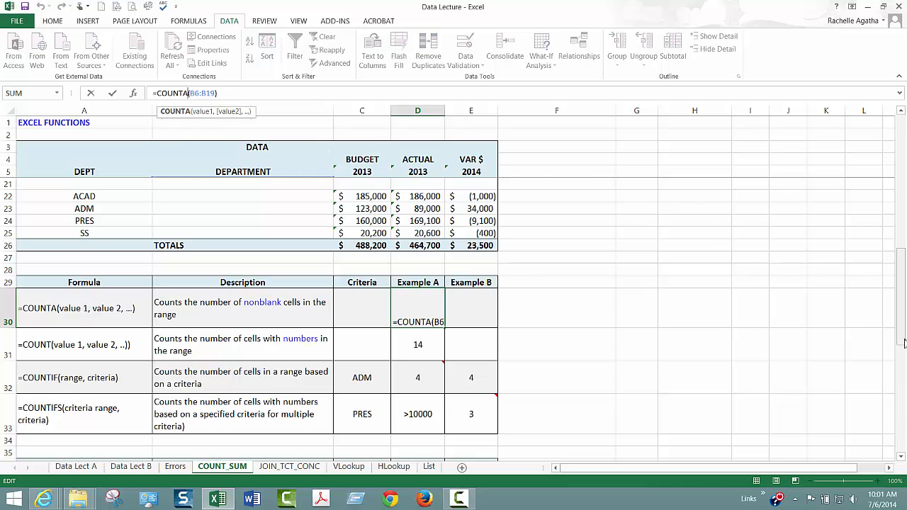
drag(904, 343, 904, 198)
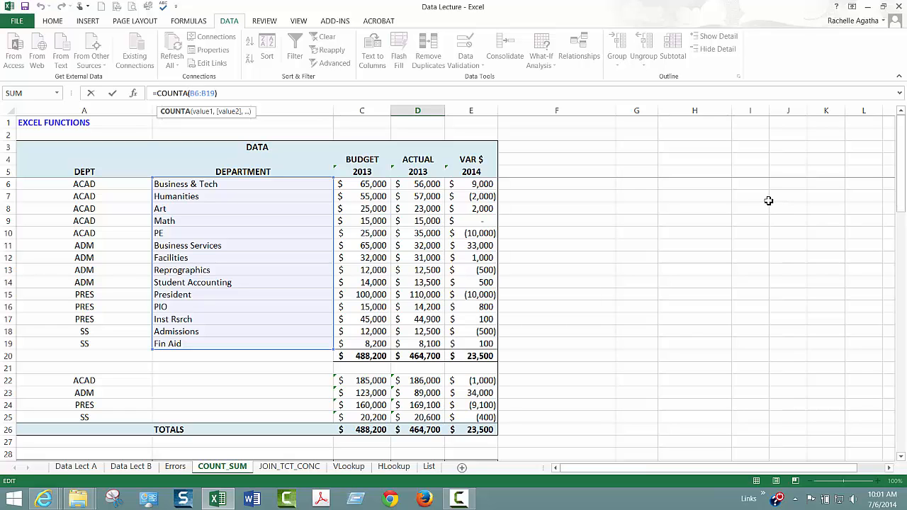
key(ctrl+Return)
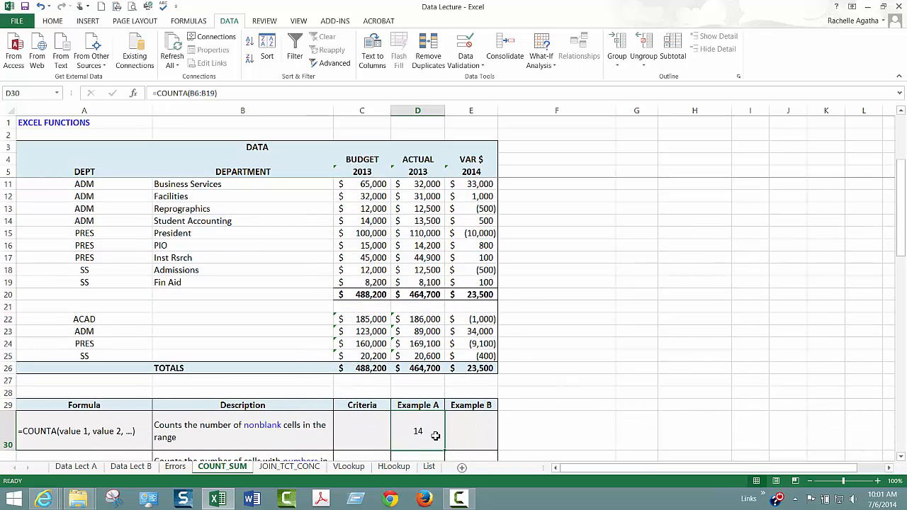
Step: Step through the Department column entries from Fin Aid up to Business & Tech to check the counted cells
click(201, 285)
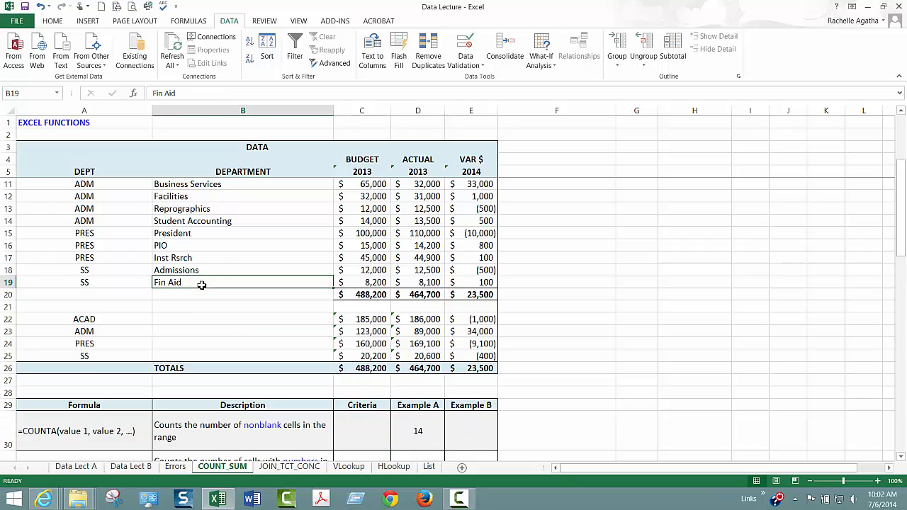
key(Up)
key(Up)
key(Up)
key(Up)
key(Up)
key(Up)
key(Up)
key(Up)
key(Up)
key(Up)
key(Up)
key(Up)
key(Up)
key(Up)
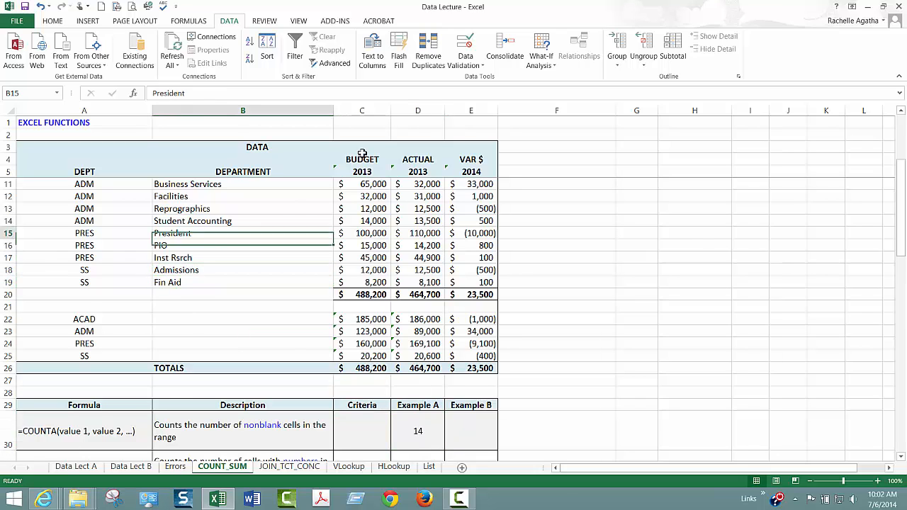
key(Down)
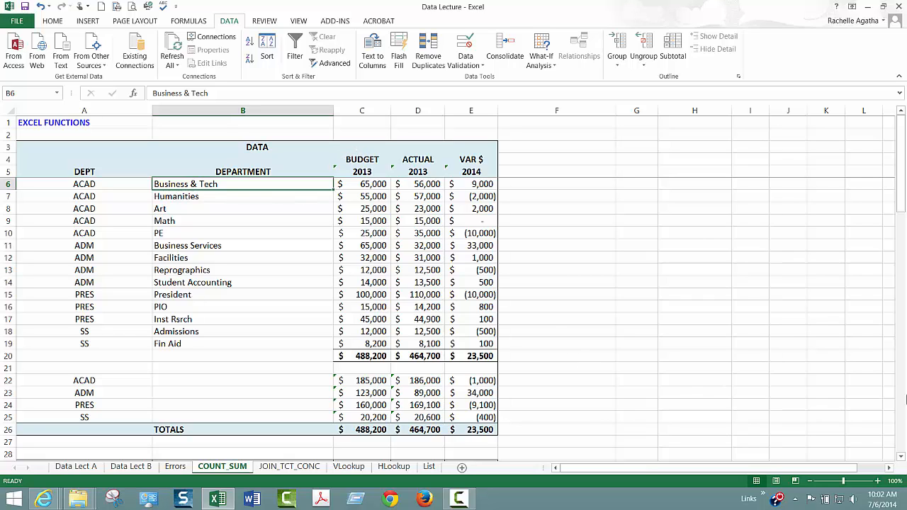
Step: Return to the formula examples table and inspect the COUNT formula in Example A
click(902, 459)
click(901, 460)
click(902, 460)
click(902, 459)
click(902, 459)
click(901, 460)
click(902, 459)
click(902, 459)
click(901, 459)
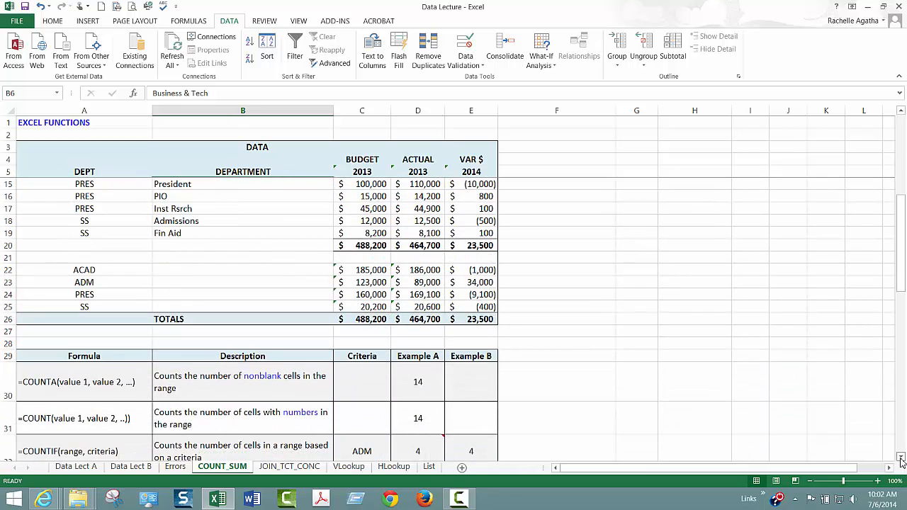
click(901, 460)
click(901, 459)
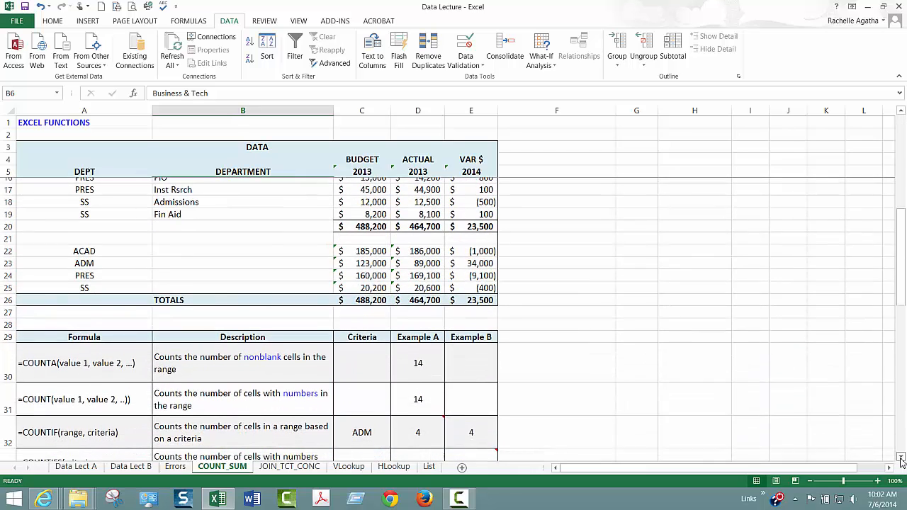
click(902, 459)
click(902, 459)
click(902, 459)
click(901, 459)
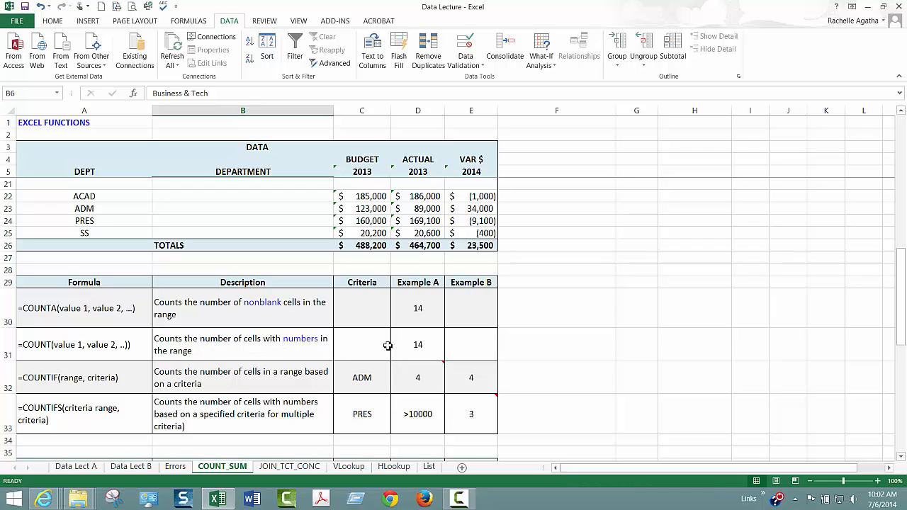
click(427, 345)
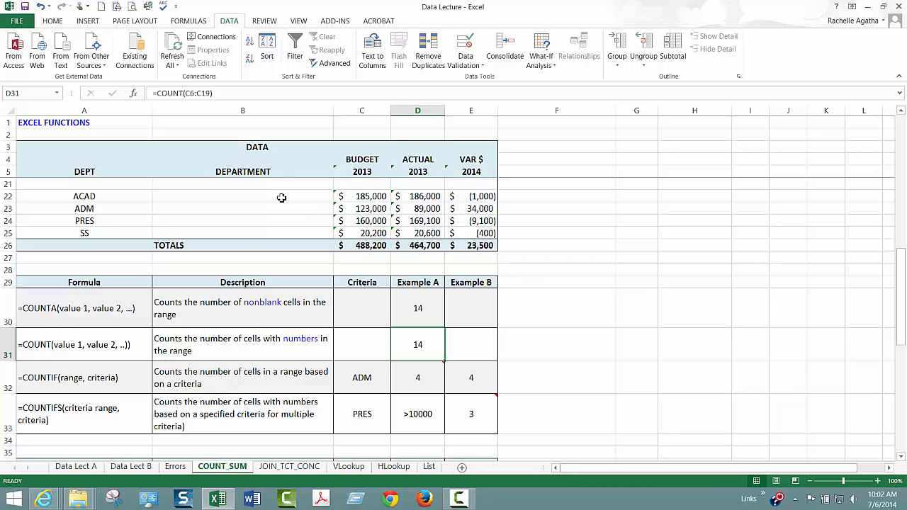
Step: Clear the Admissions name from the Department column and check the COUNTA and COUNT formulas in Example A
drag(904, 324, 903, 263)
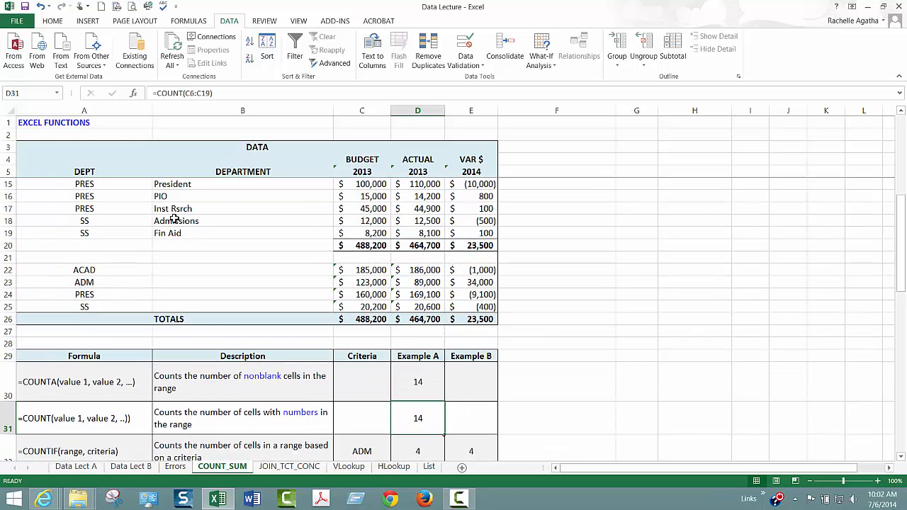
click(178, 220)
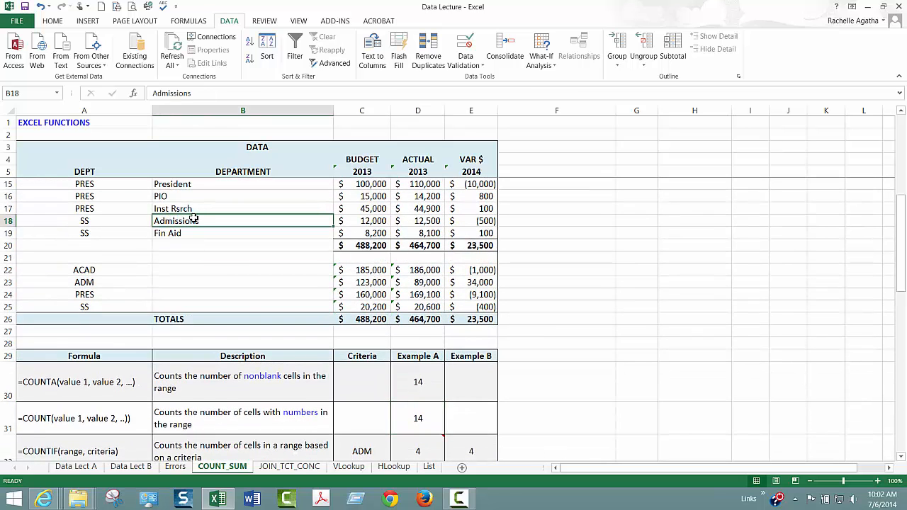
key(Delete)
click(420, 386)
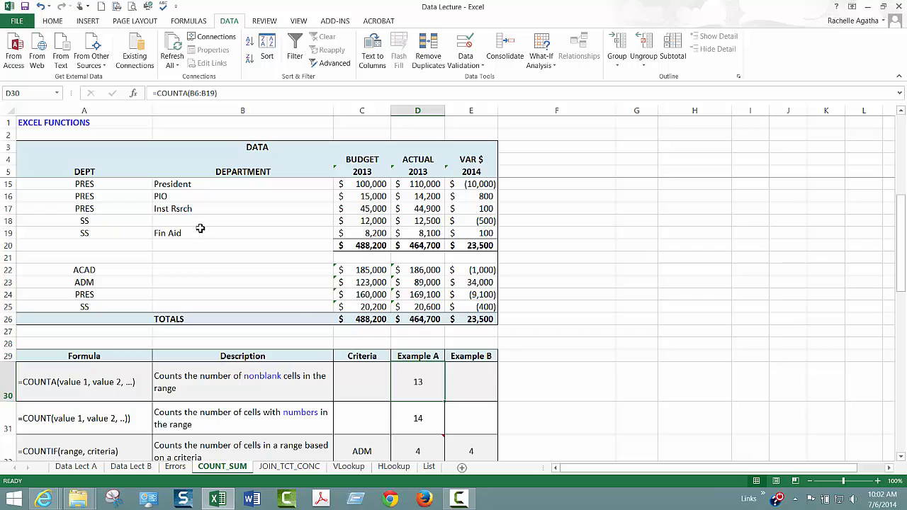
click(417, 419)
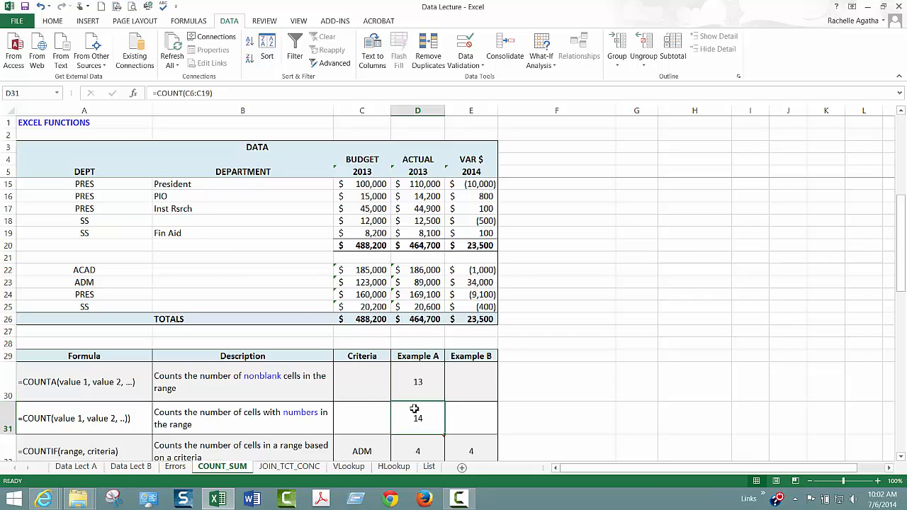
click(198, 92)
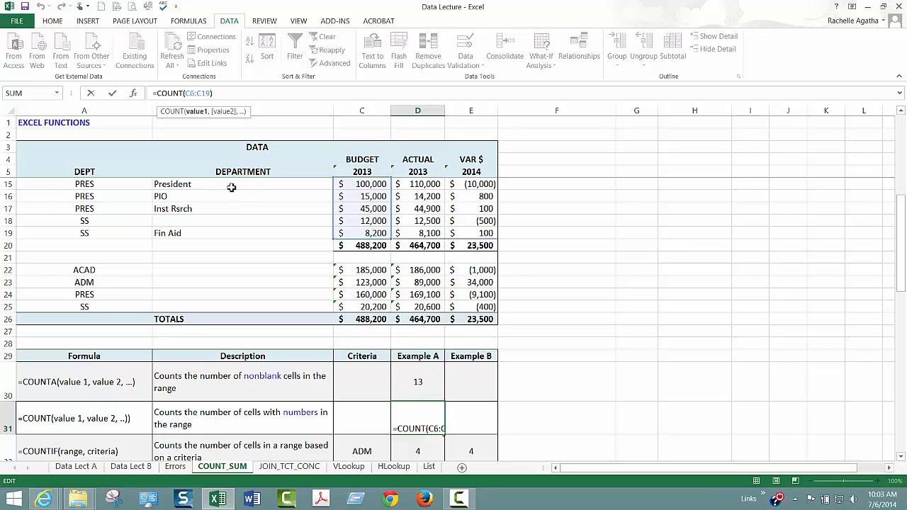
Step: Leave the COUNT formula unedited and undo the clearing of the Admissions department name
click(195, 220)
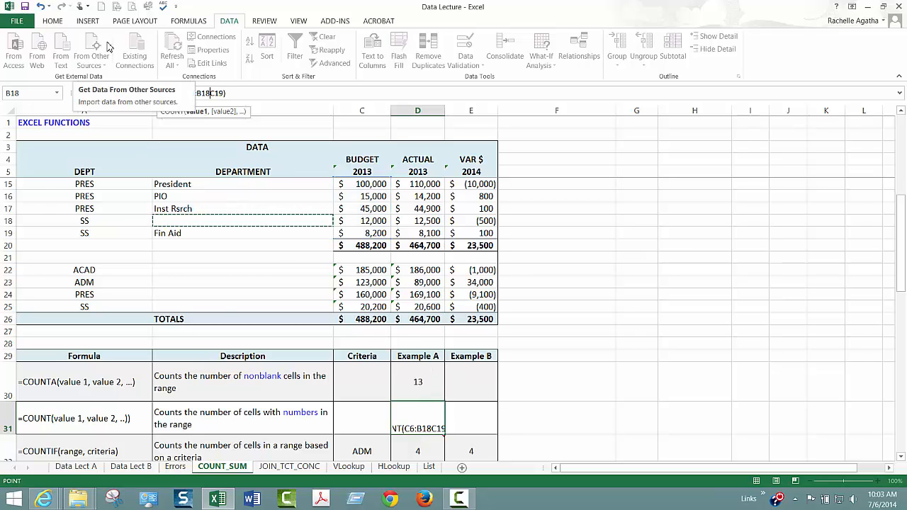
key(Escape)
click(224, 224)
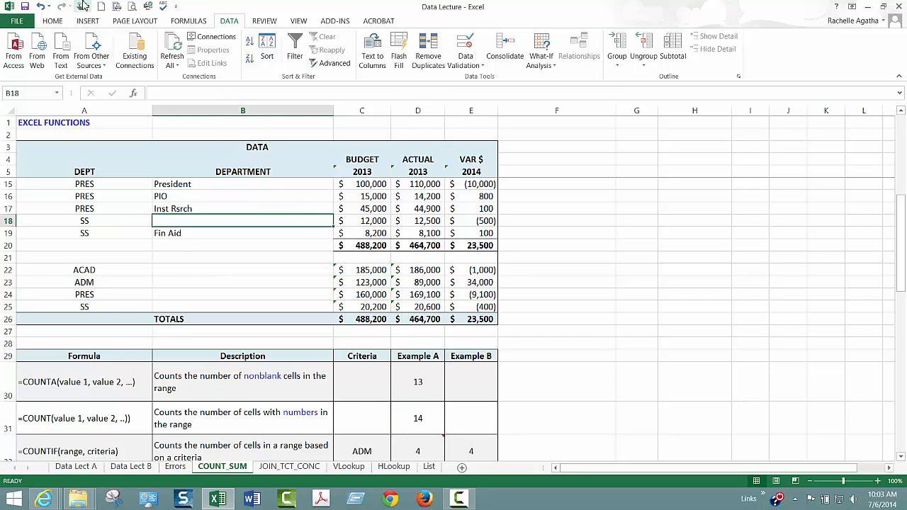
click(40, 6)
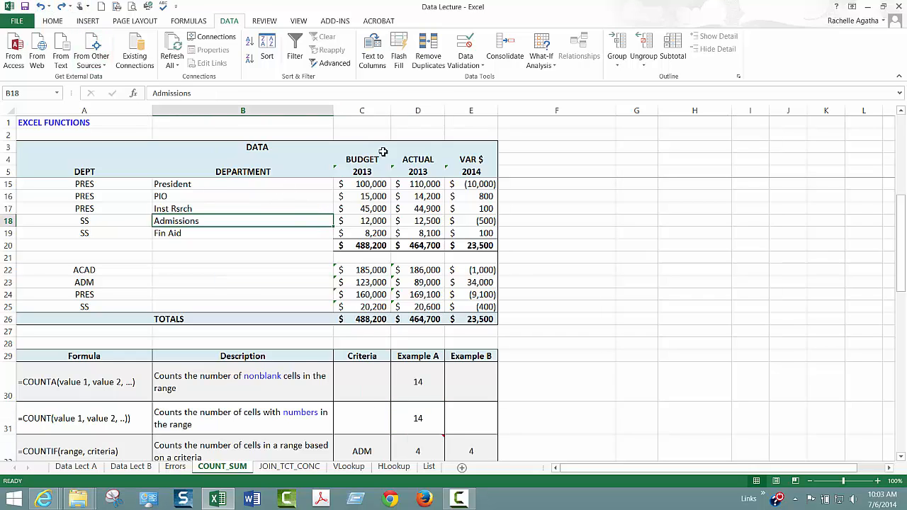
Step: Clear the 2013 budget amount in the Admissions row to test the COUNT formula
click(377, 223)
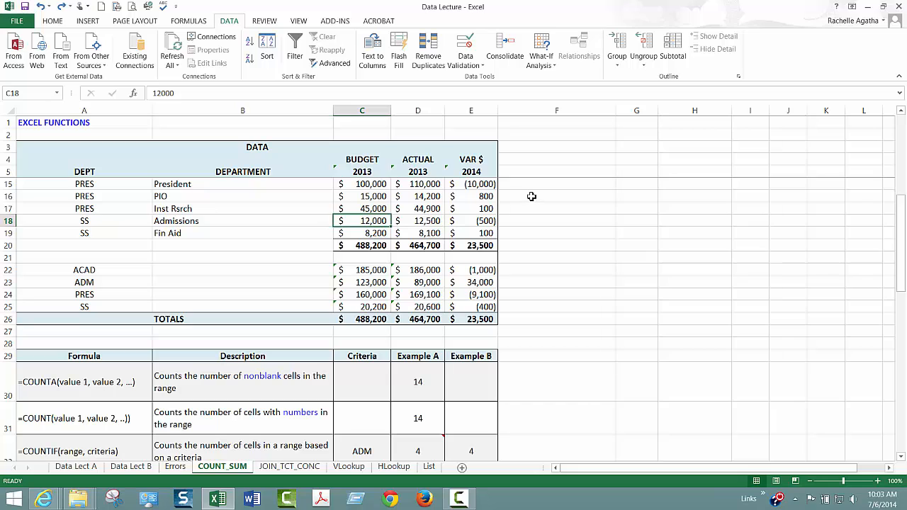
key(Delete)
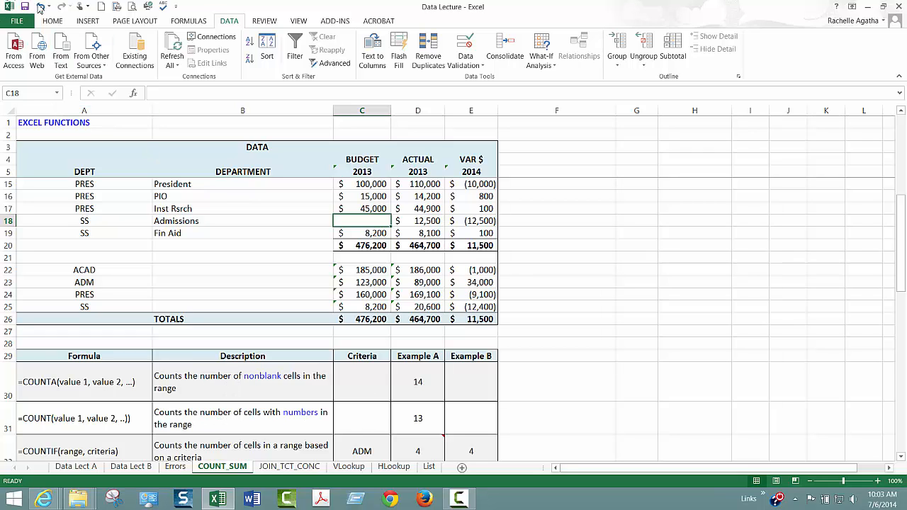
Step: Undo the clearing of the Admissions 2013 budget amount and go to the COUNTIF entry in the formula examples table
click(43, 6)
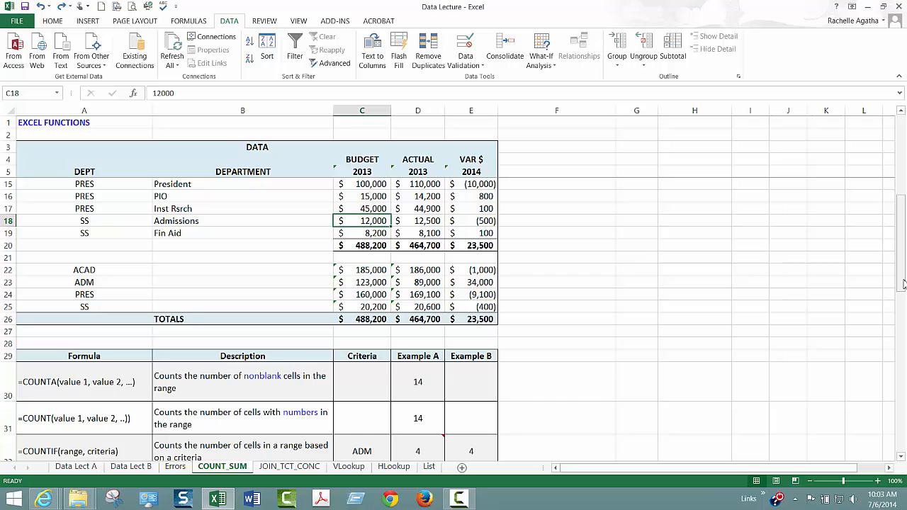
drag(903, 284, 904, 374)
click(68, 334)
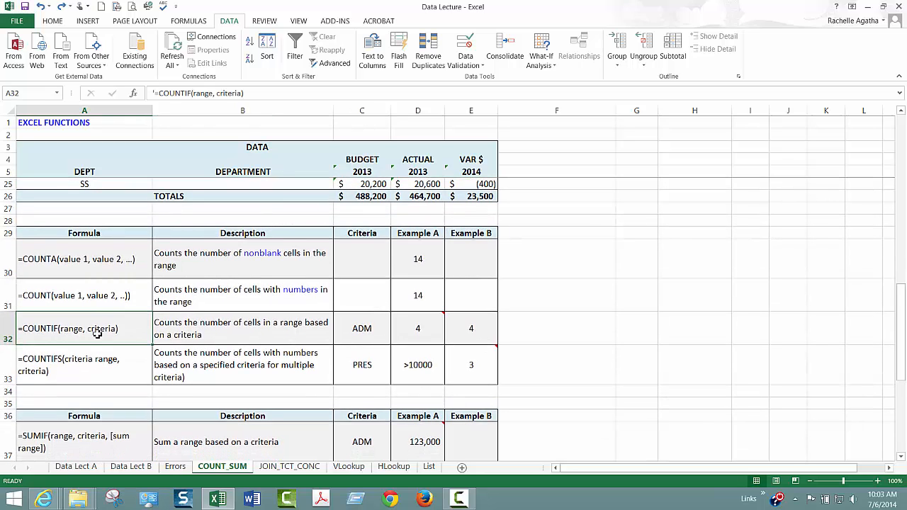
Step: Inspect the COUNTIF formula in Example A and the DEPT column range it refers to
mouse_move(421, 336)
click(420, 330)
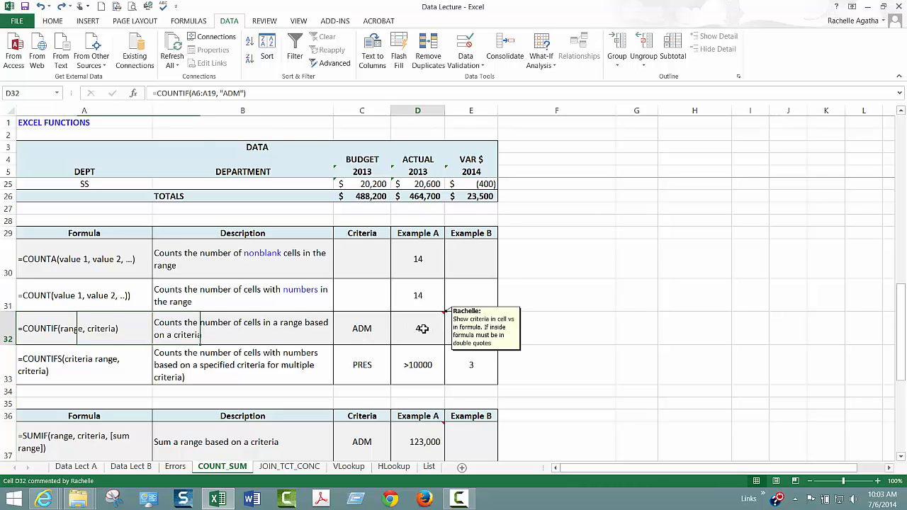
click(202, 92)
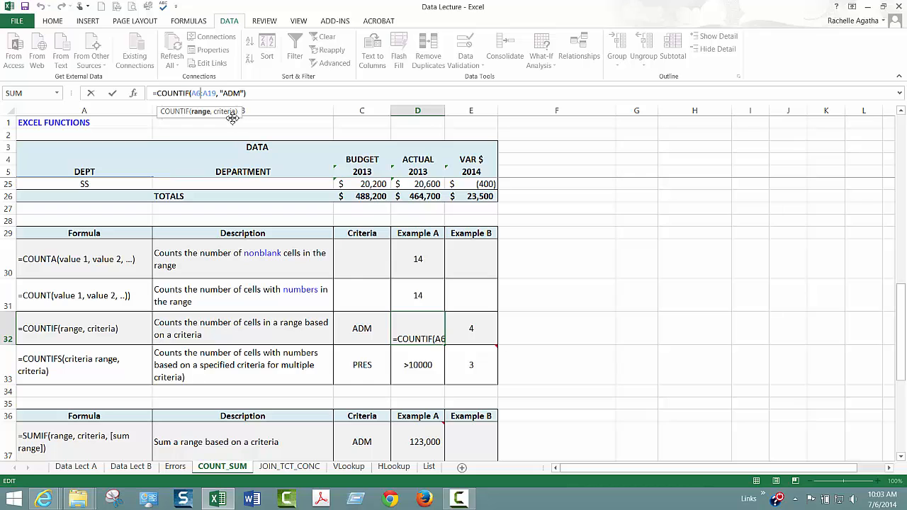
drag(903, 294, 904, 138)
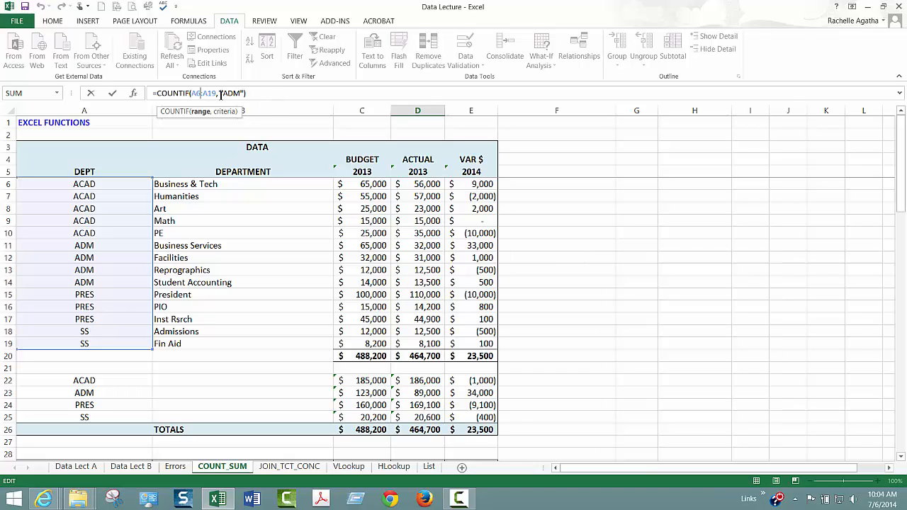
Step: Try replacing the quoted "ADM" criterion in Example A's COUNTIF formula with a reference to cell C32, and undo the replacement
drag(222, 92, 238, 92)
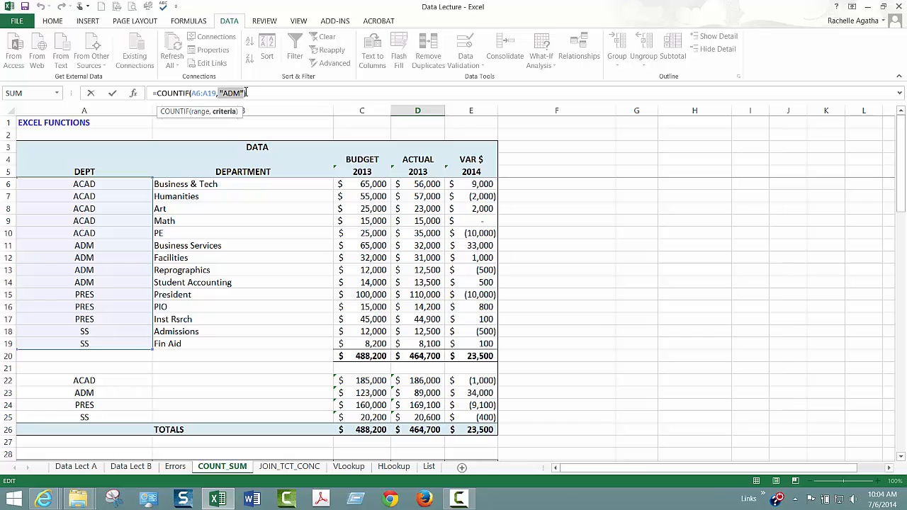
key(BackSpace)
drag(901, 201, 902, 369)
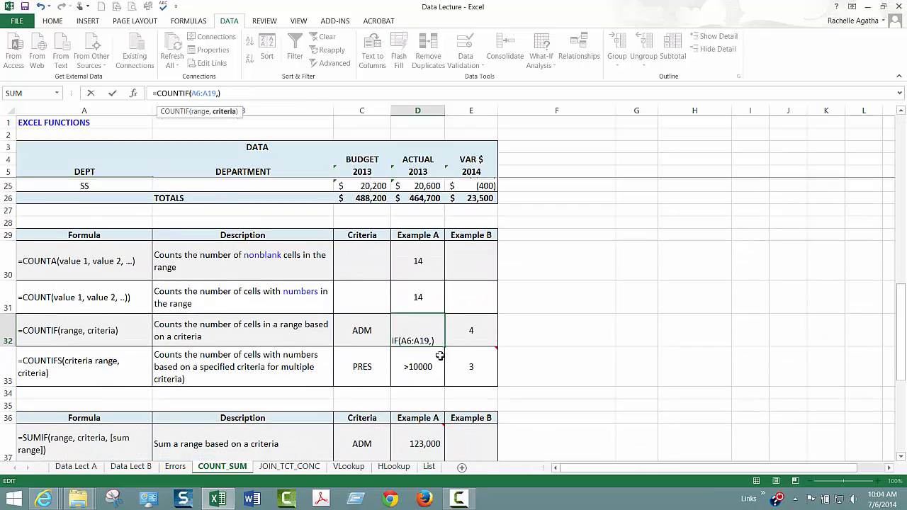
click(366, 325)
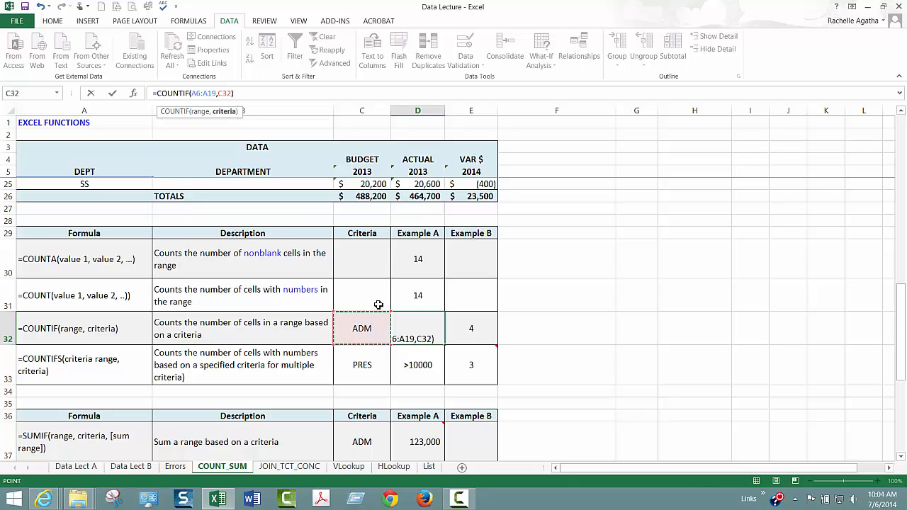
key(Return)
click(425, 323)
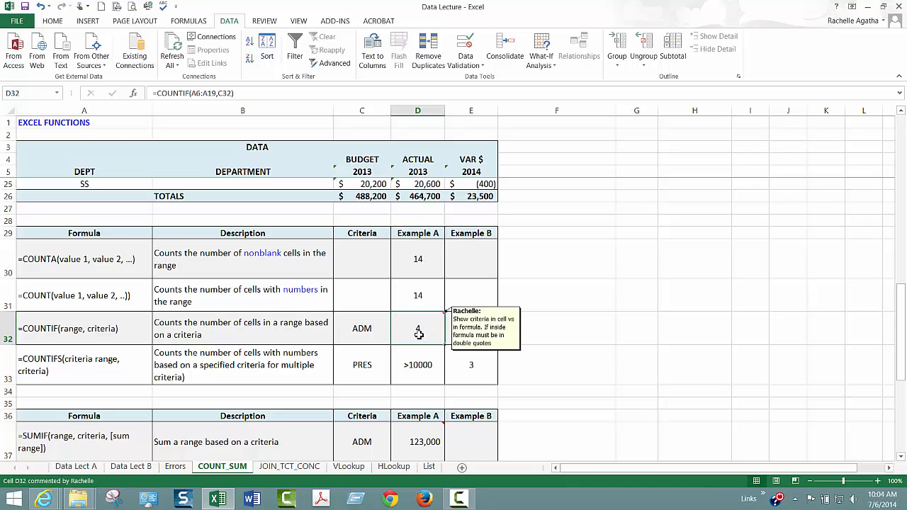
click(41, 6)
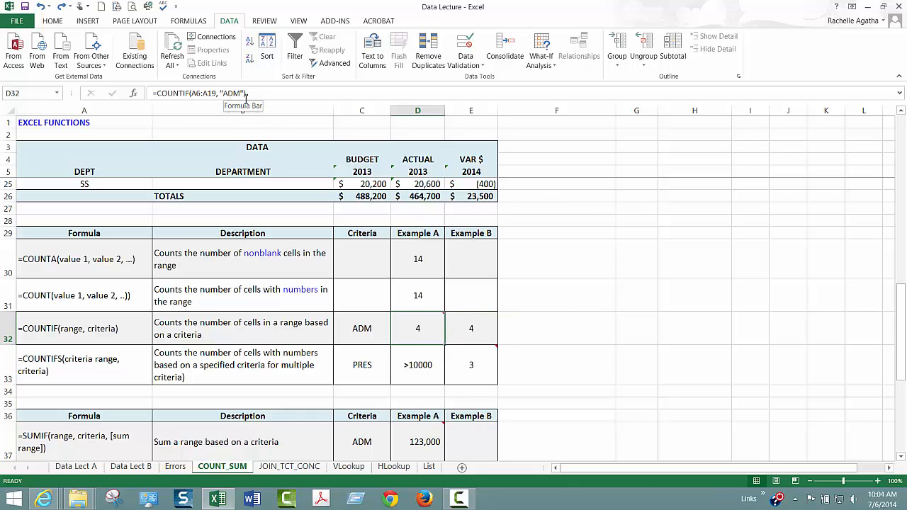
Step: Inspect the COUNTIF formula in Example B and the criteria cell it references, leaving the formula unedited
click(485, 327)
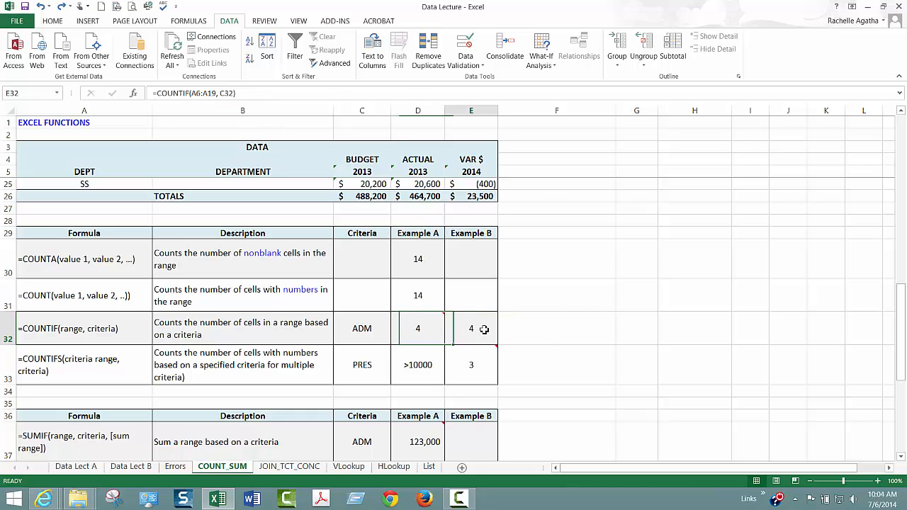
click(212, 92)
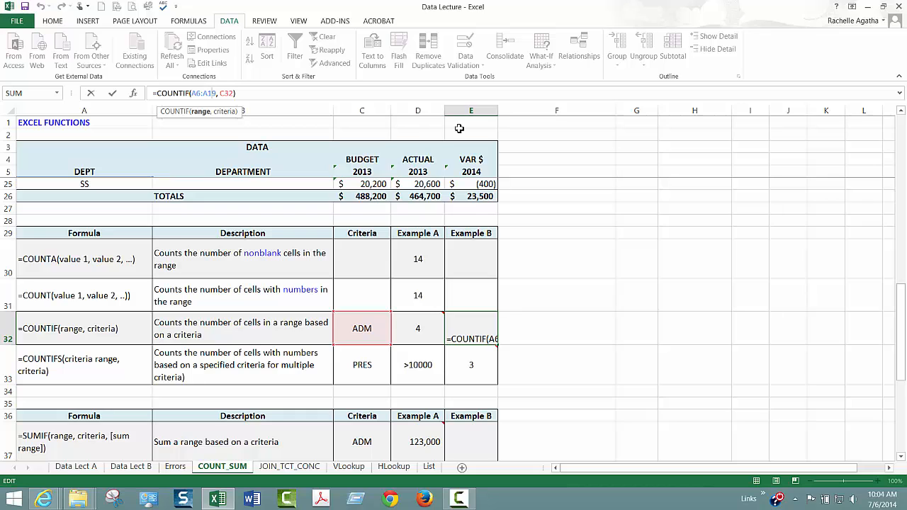
key(Escape)
Step: Change the COUNTIF criteria cell C32 to SS and compare the COUNTIF formulas in Examples A and B
click(362, 327)
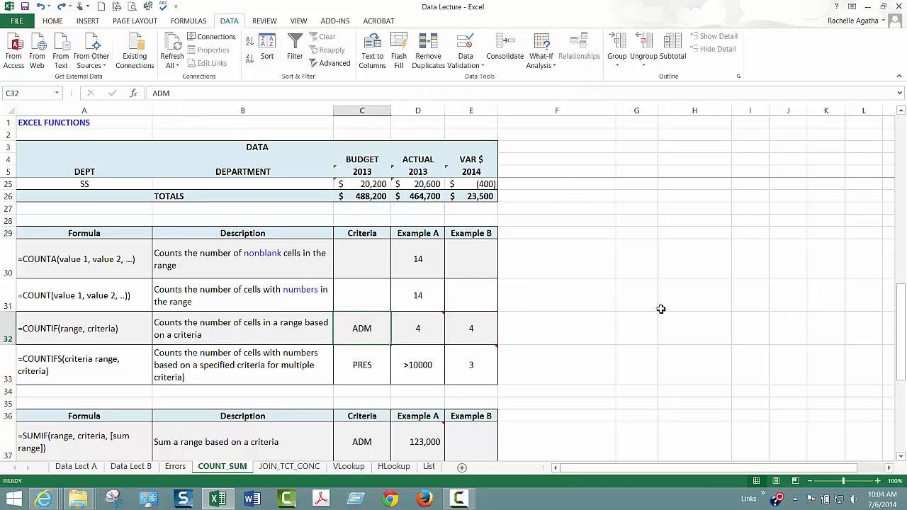
text(SS)
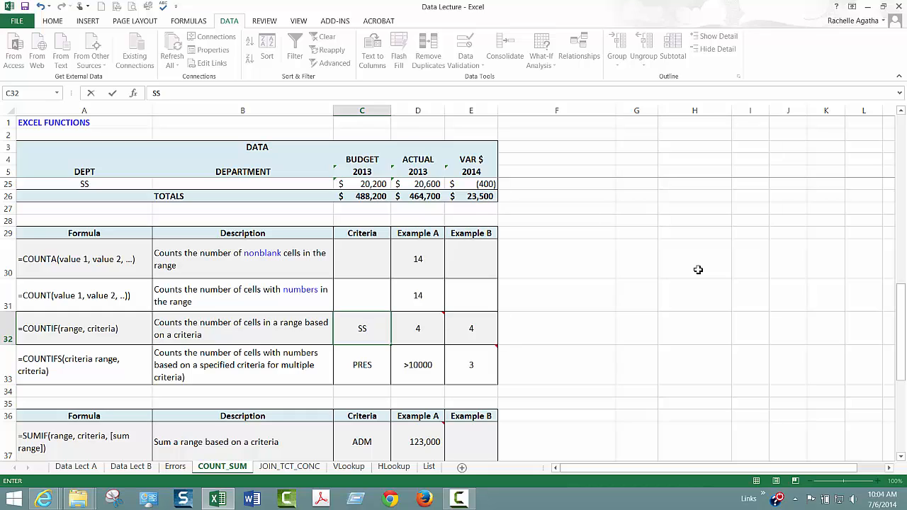
key(Return)
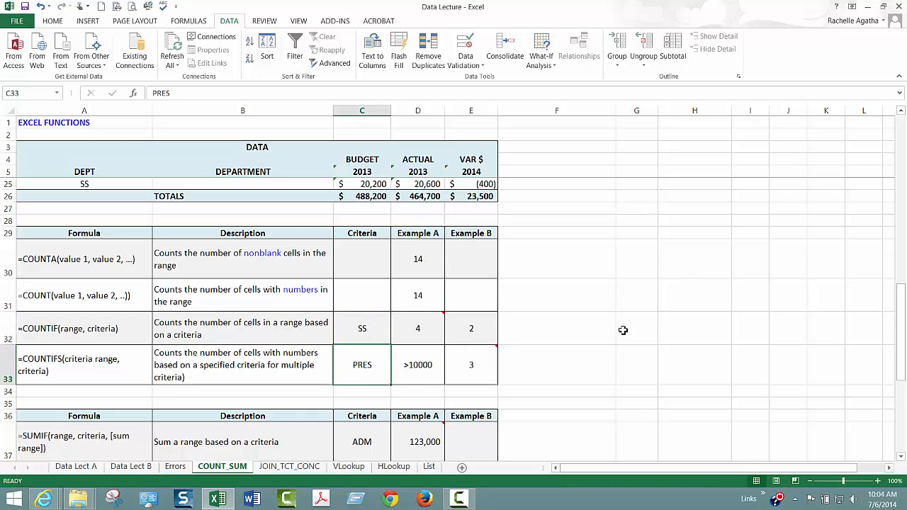
click(486, 323)
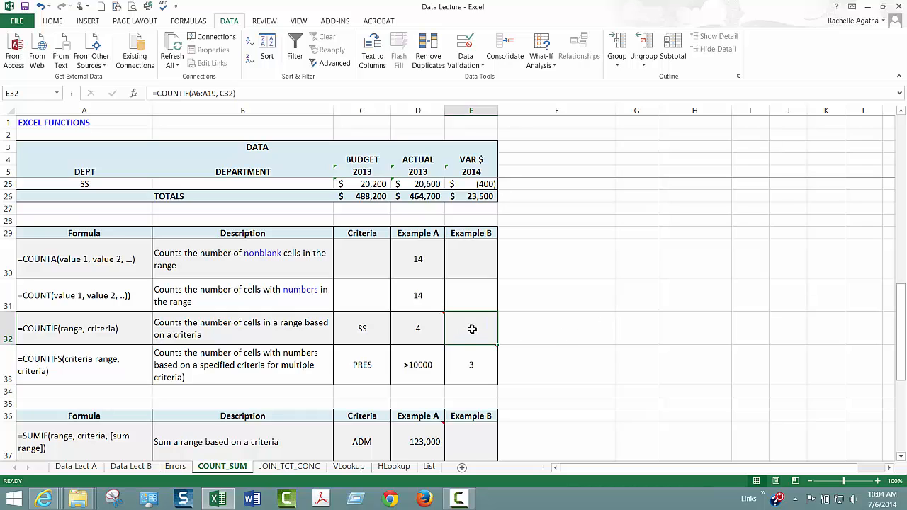
click(411, 333)
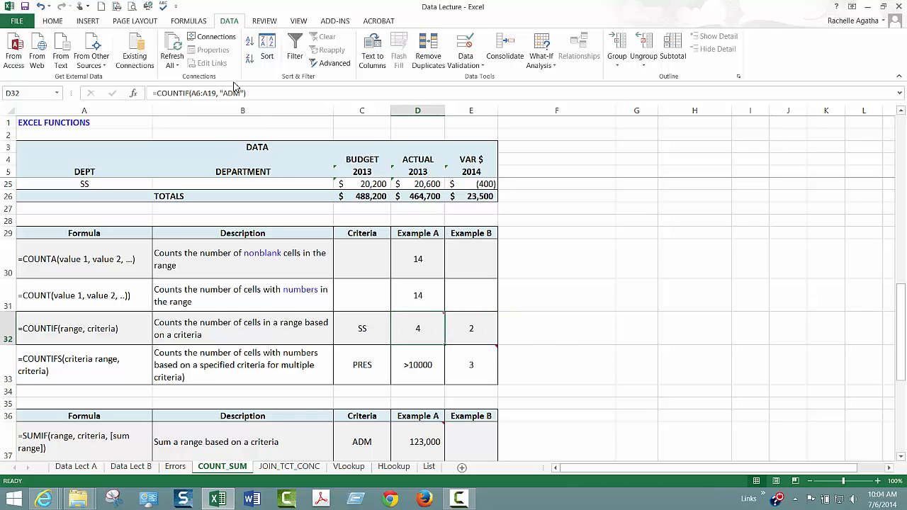
click(470, 331)
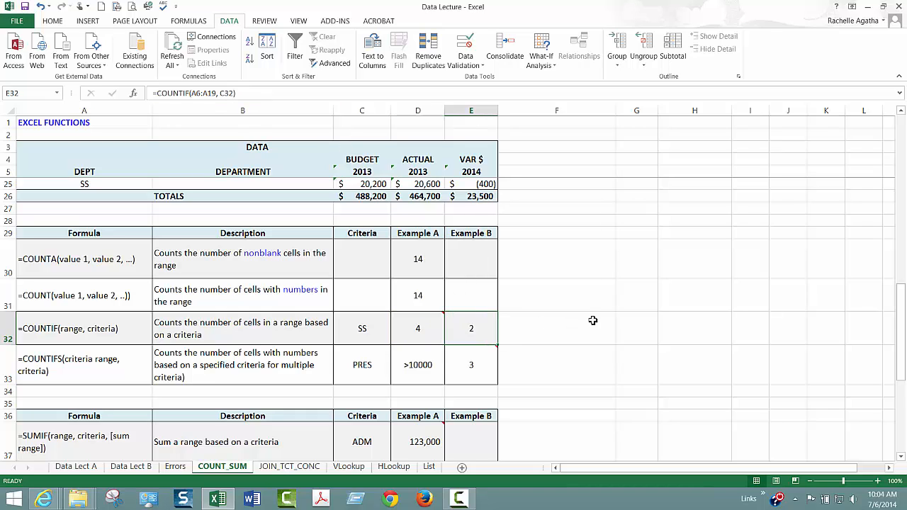
Step: Set the COUNTIF criteria cell C32 back to ADM
click(380, 331)
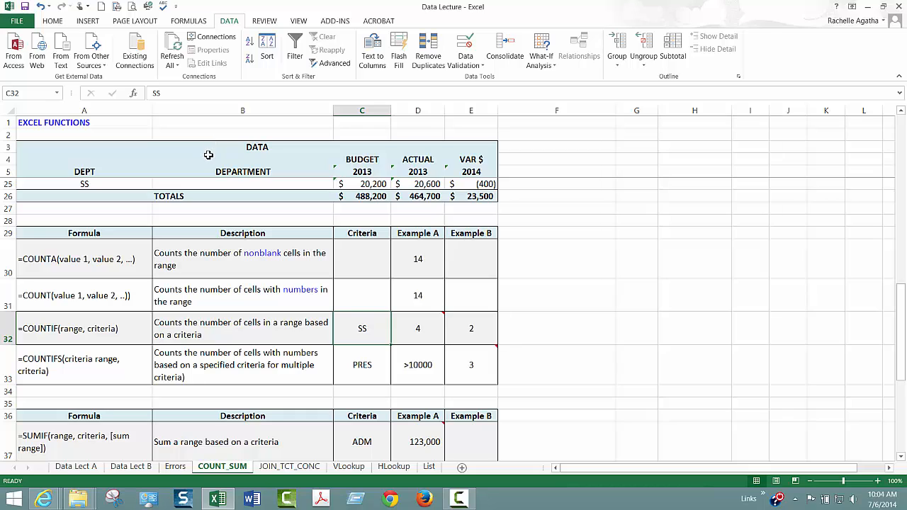
text(ADM)
key(Return)
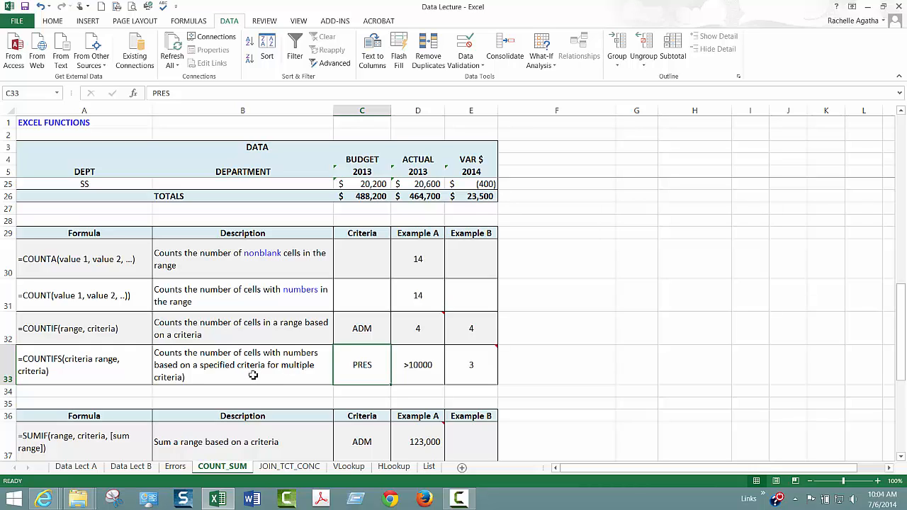
Step: Examine the two COUNTIFS criteria cells, PRES and >10000, and the COUNTIFS formula in Example B
click(424, 365)
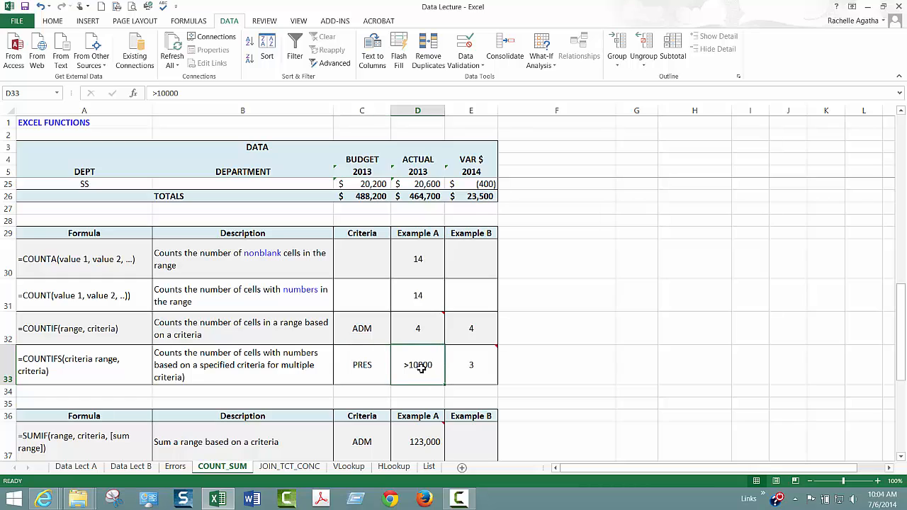
click(366, 369)
click(423, 367)
click(354, 371)
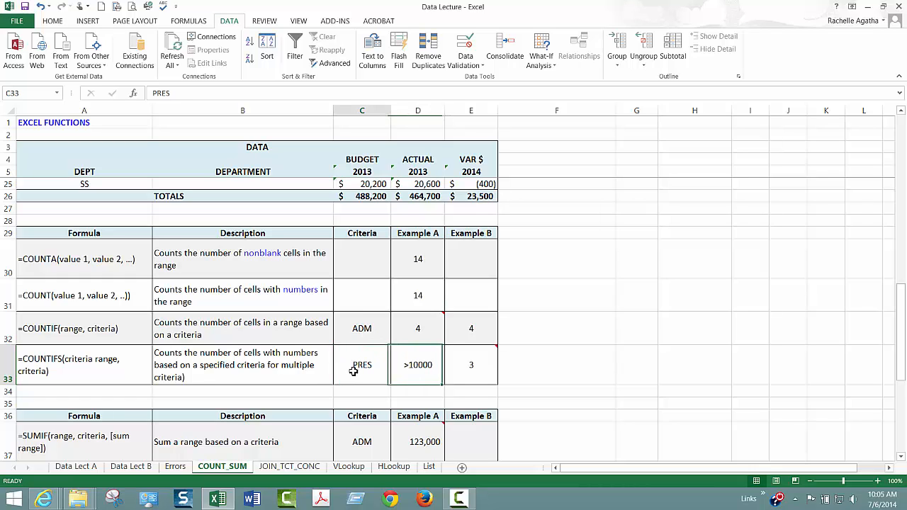
click(468, 365)
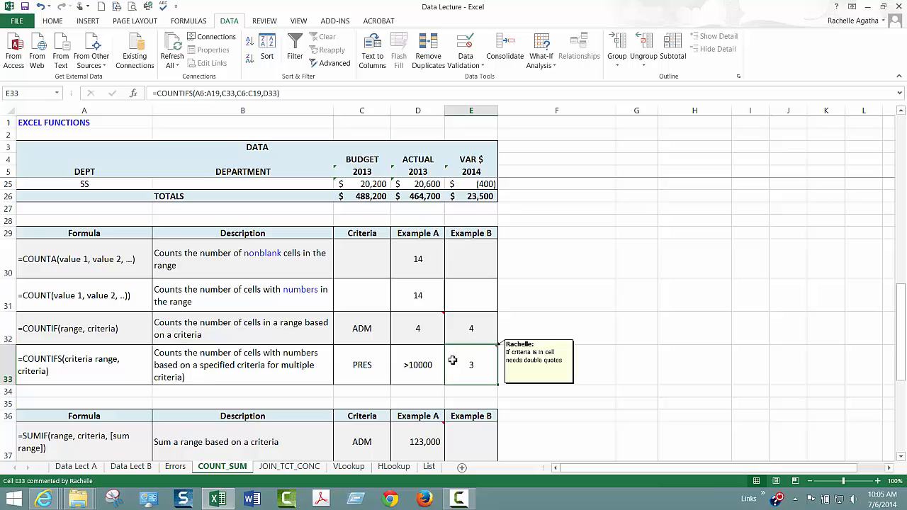
Step: Check the DEPT and 2013 budget ranges used by the COUNTIFS formula in the data table, leaving the formula unedited
click(224, 93)
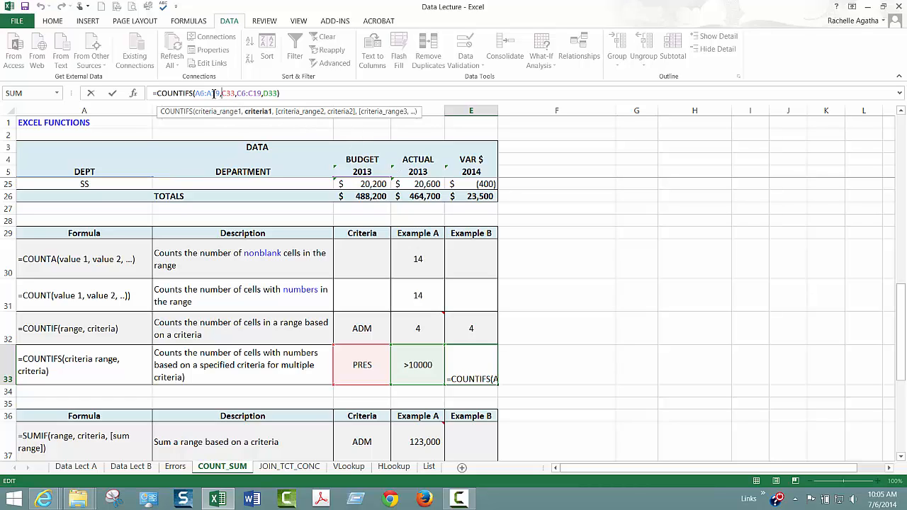
drag(901, 286, 903, 135)
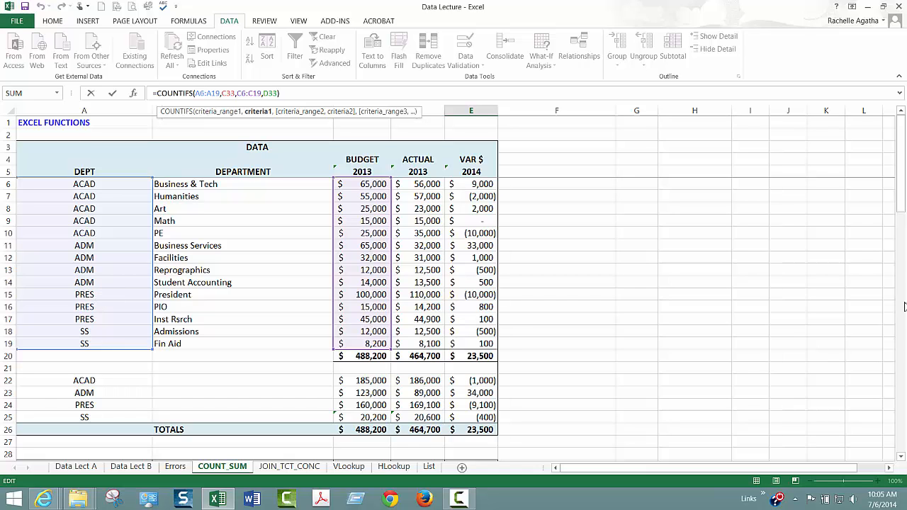
drag(903, 200, 905, 163)
drag(904, 204, 904, 333)
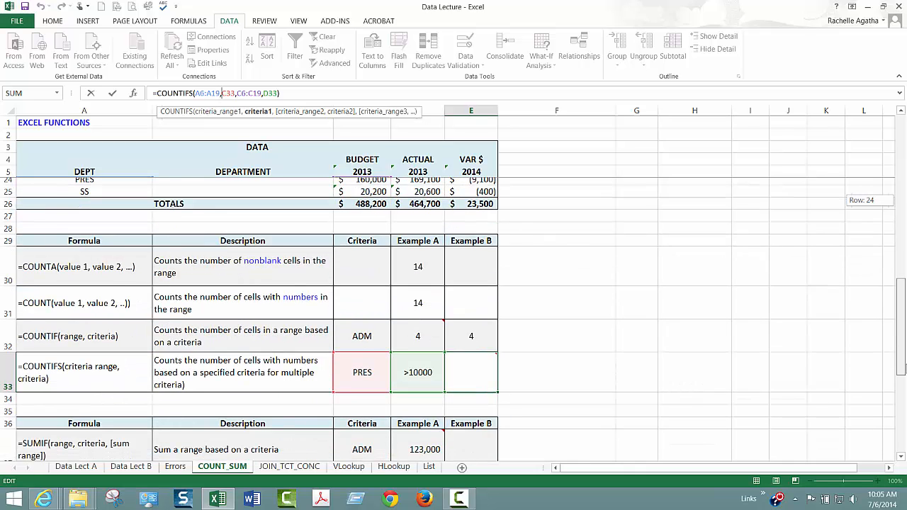
drag(905, 369, 905, 368)
key(ctrl+Return)
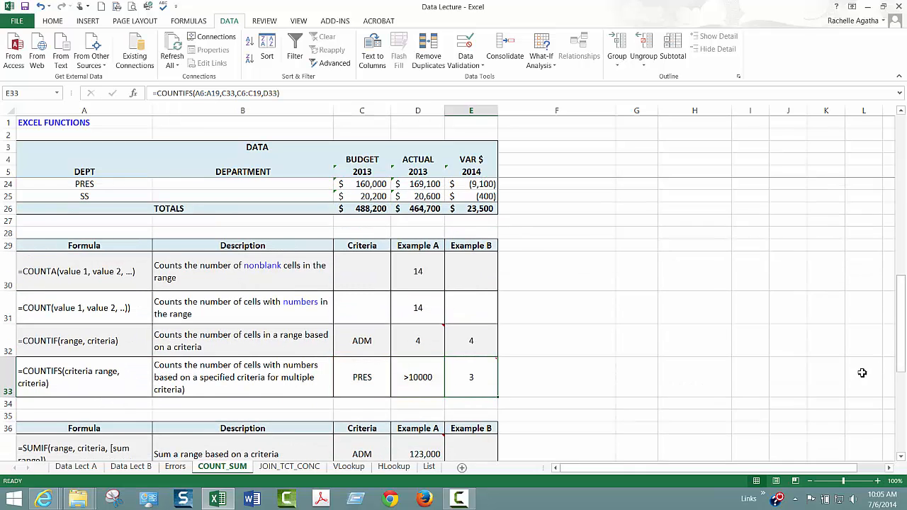
Step: Set the amount criterion for COUNTIFS in cell D33 to >50000 and check the PRES budget amounts in the data table
click(431, 380)
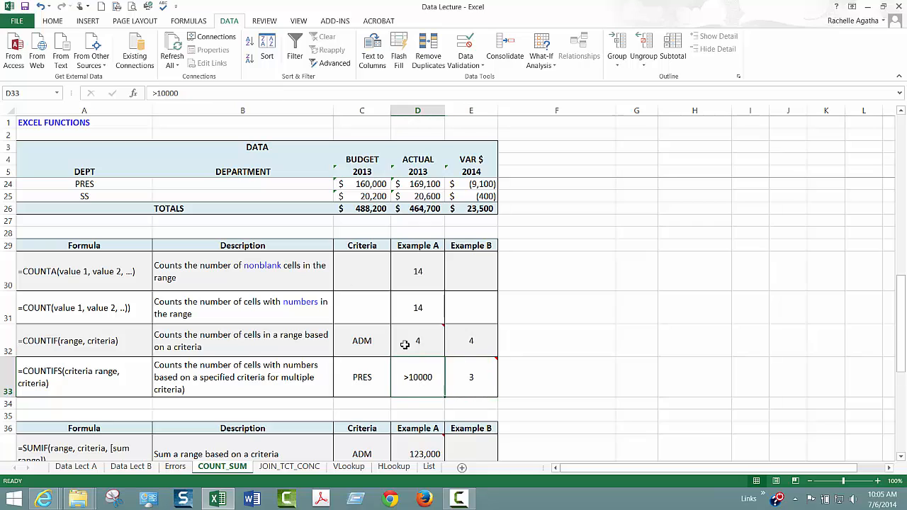
click(181, 93)
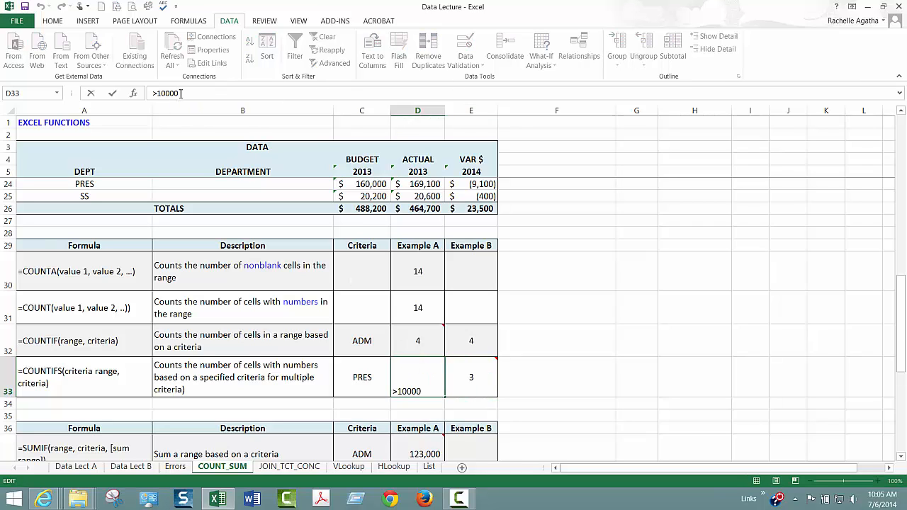
key(BackSpace)
key(BackSpace)
text(50000)
key(Return)
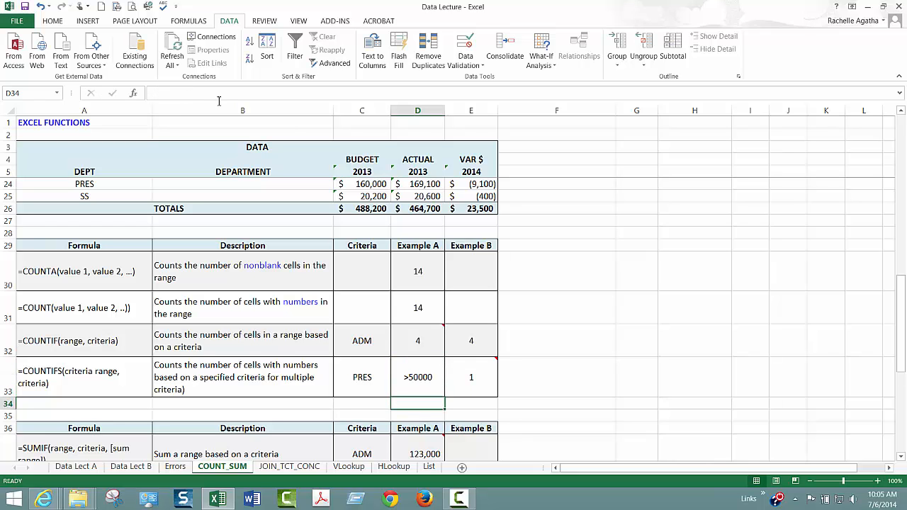
drag(902, 319, 903, 184)
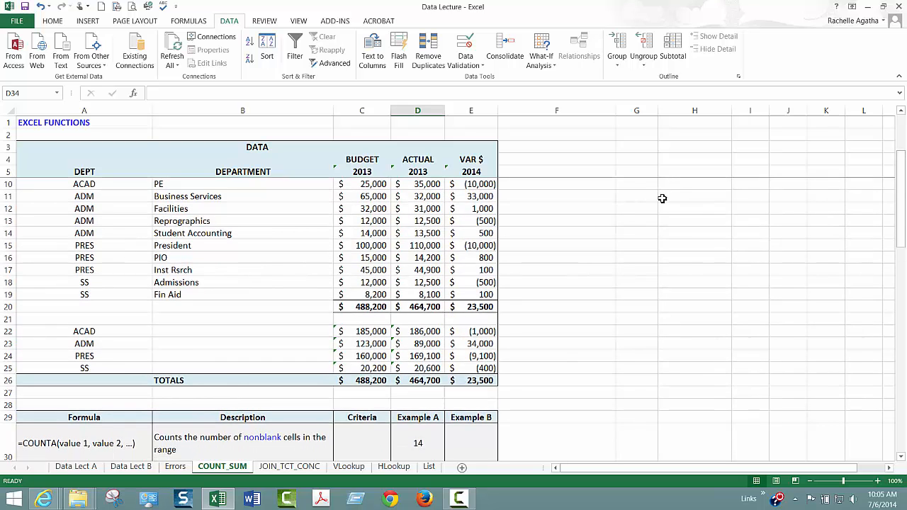
Step: Examine the SUMIF syntax, its ADM criteria cell and the SUMIF formula in Example A
drag(901, 224, 905, 406)
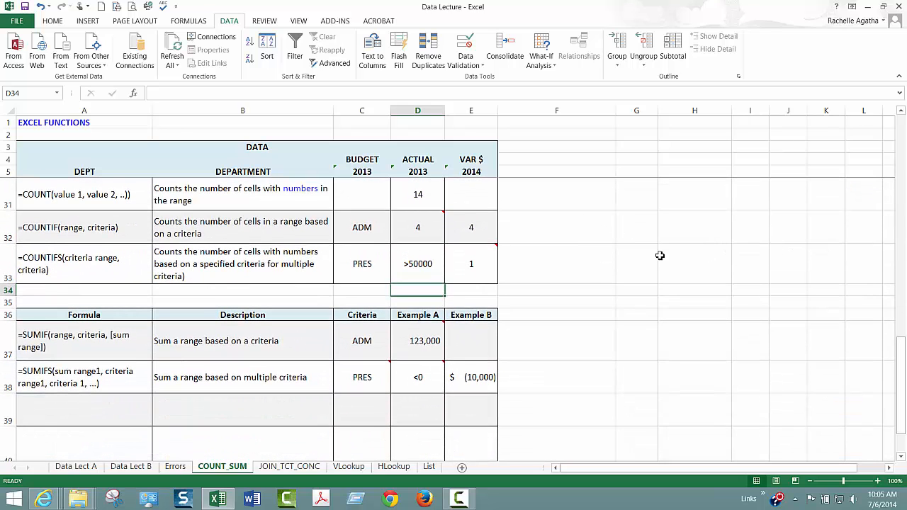
click(78, 336)
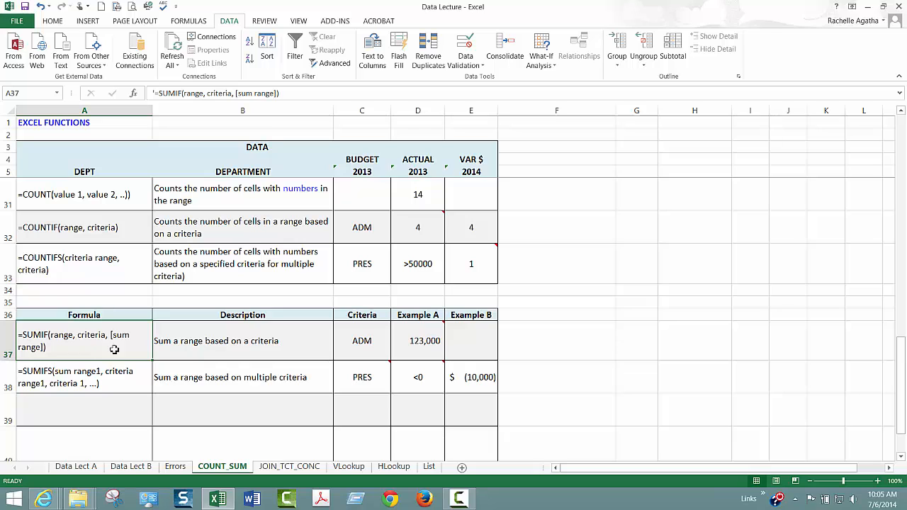
click(363, 341)
click(421, 341)
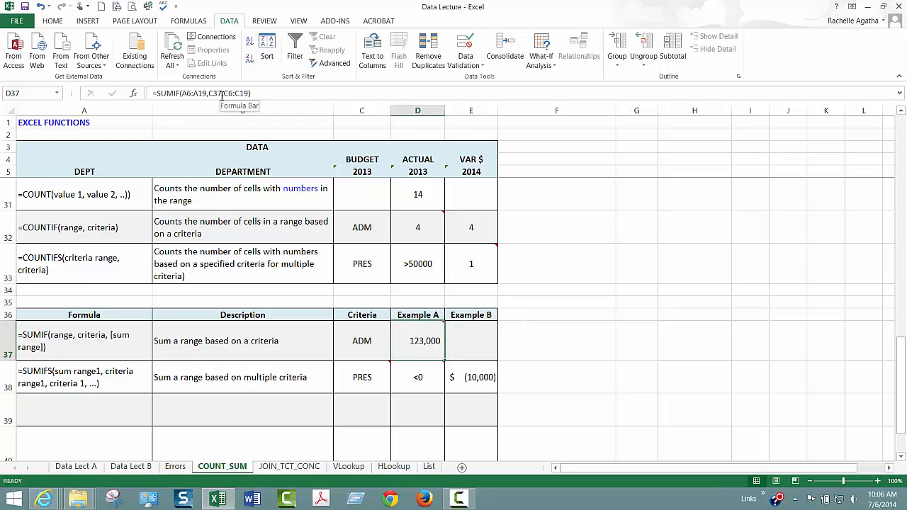
mouse_move(429, 340)
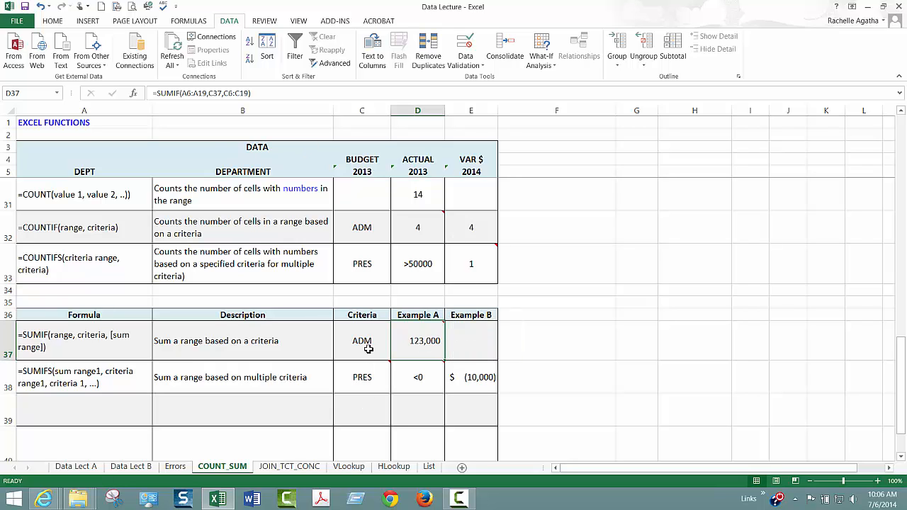
Step: Check the DEPT criteria range and 2013 budget sum range of the SUMIF formula in D37, leaving the formula unedited
click(188, 94)
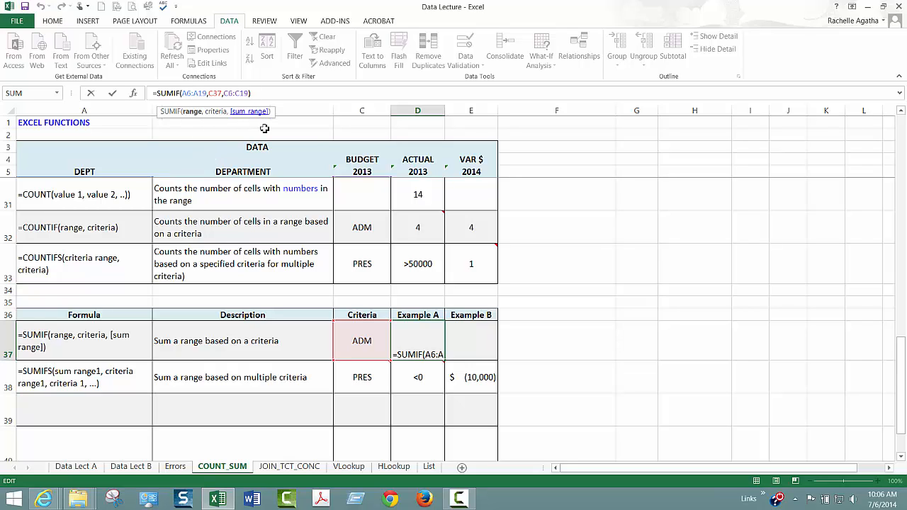
drag(901, 353, 902, 160)
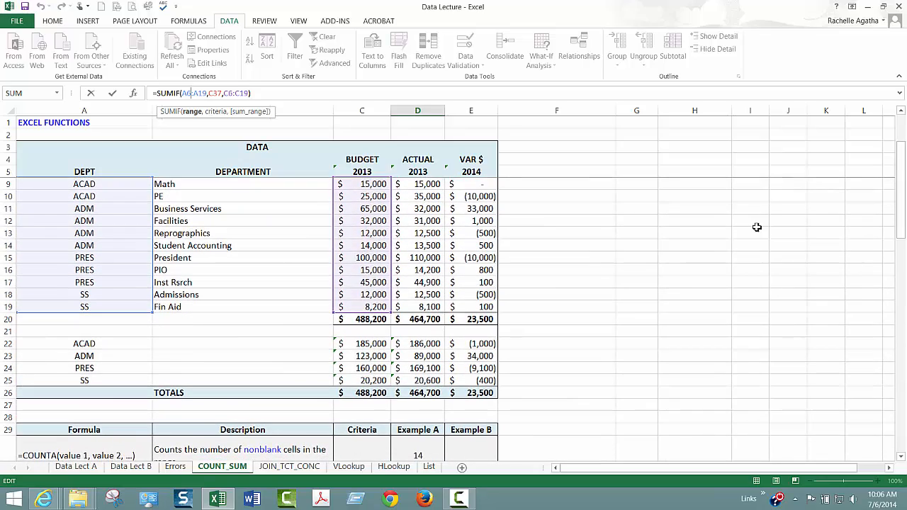
drag(905, 202, 904, 368)
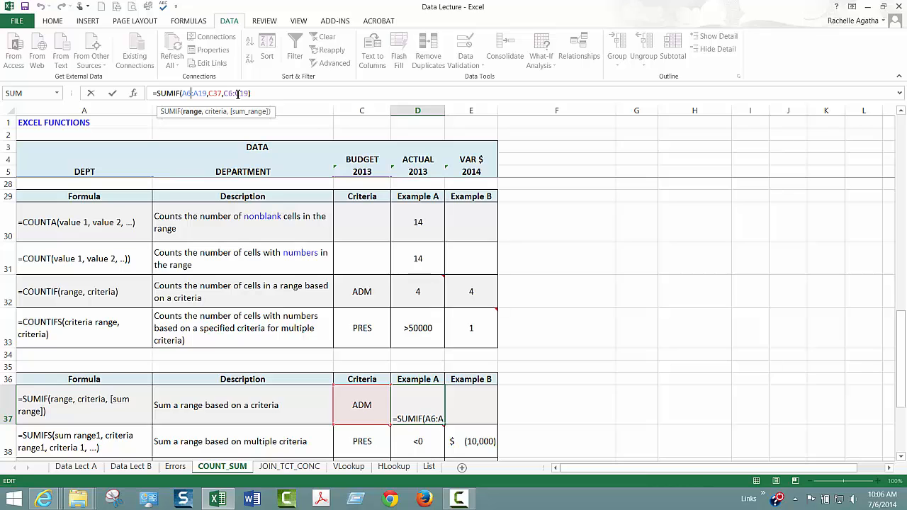
drag(905, 330, 903, 122)
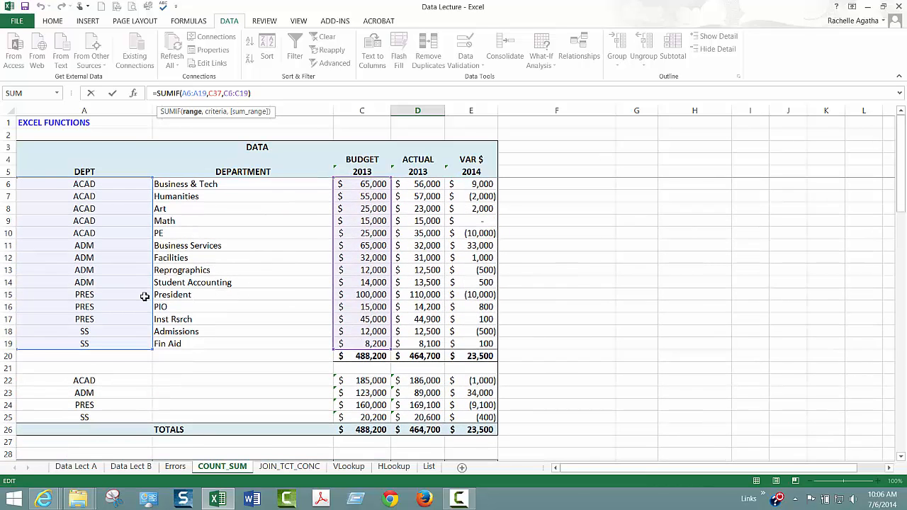
key(Escape)
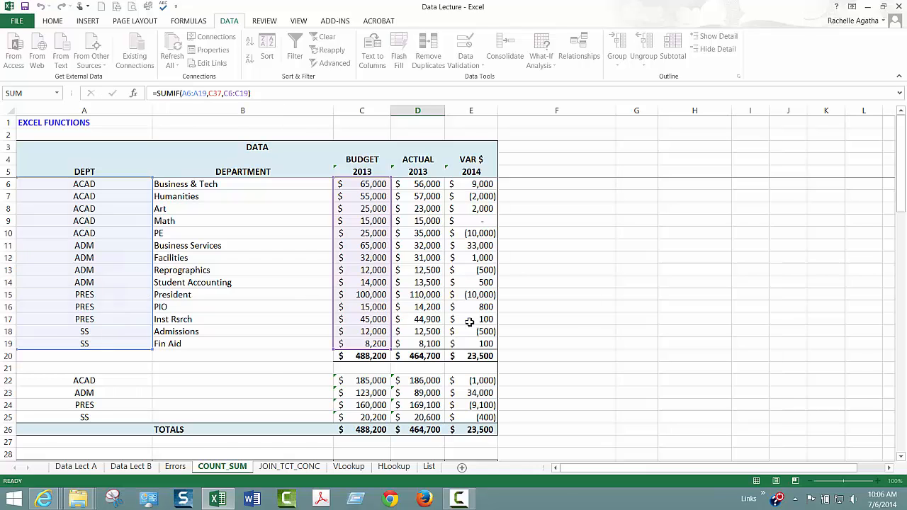
Step: Verify the SUMIF result by selecting the four ADM budget amounts in C11:C14 for their sum
mouse_move(424, 442)
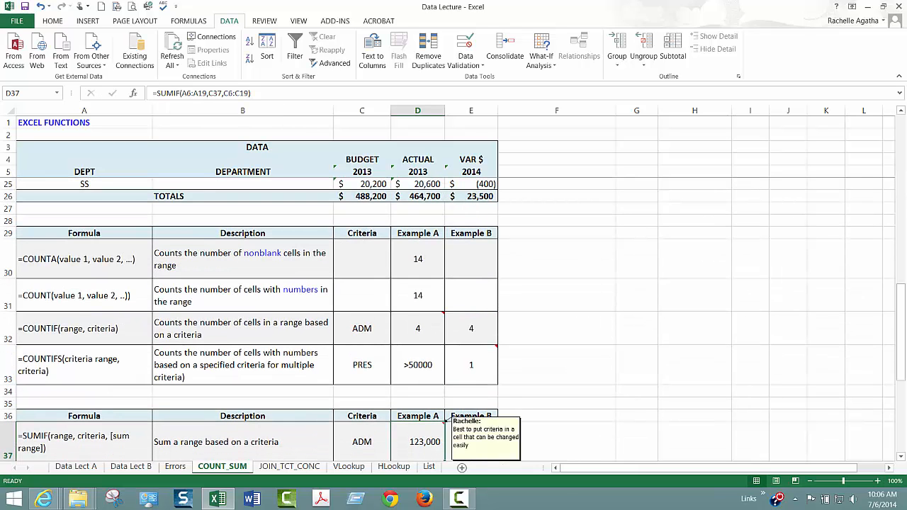
drag(904, 376, 903, 192)
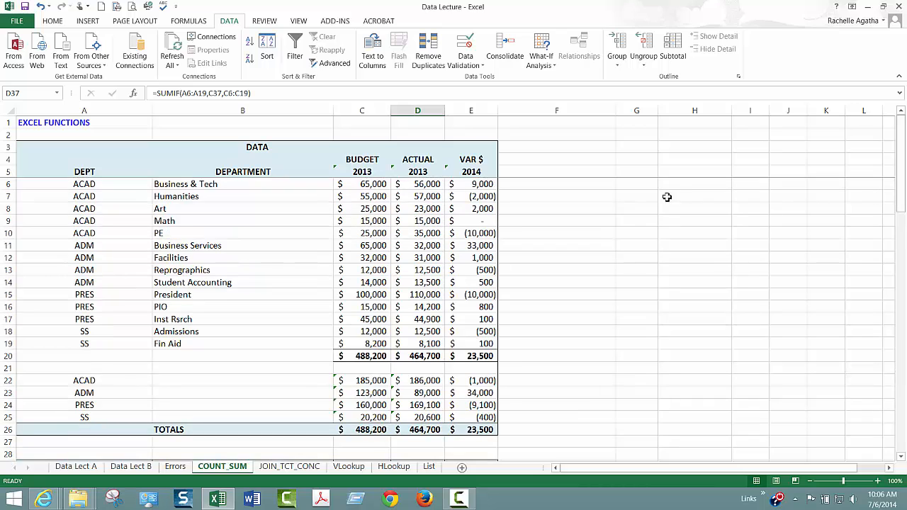
drag(379, 245, 376, 283)
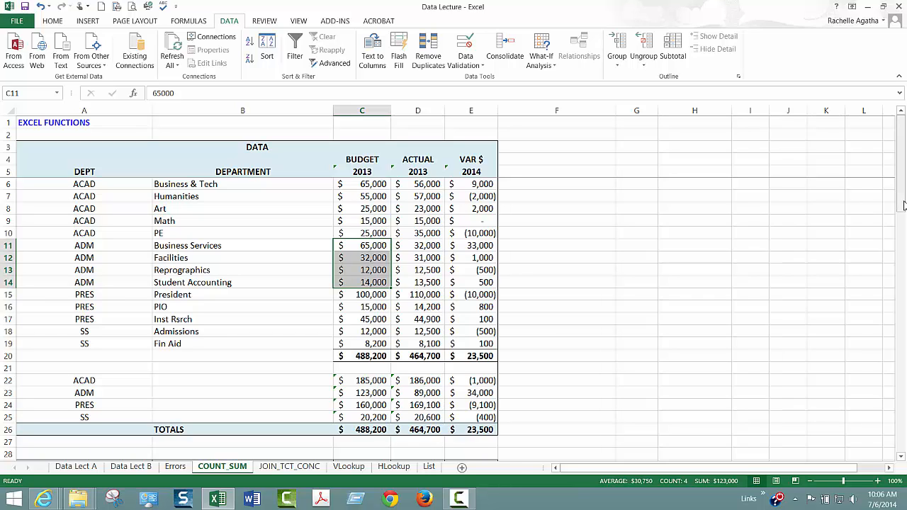
Step: Examine the SUMIFS syntax in A38, its formula in E38 and the comment on the first criteria cell
drag(904, 205, 904, 376)
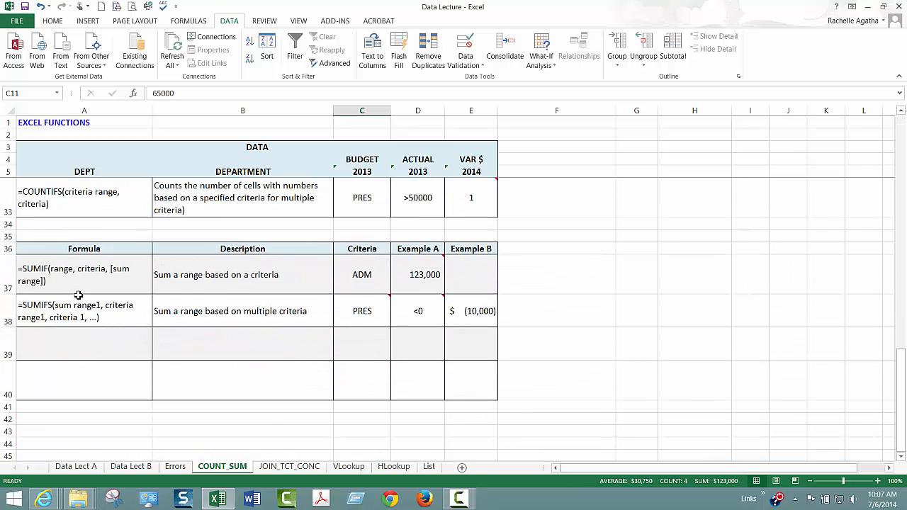
click(58, 317)
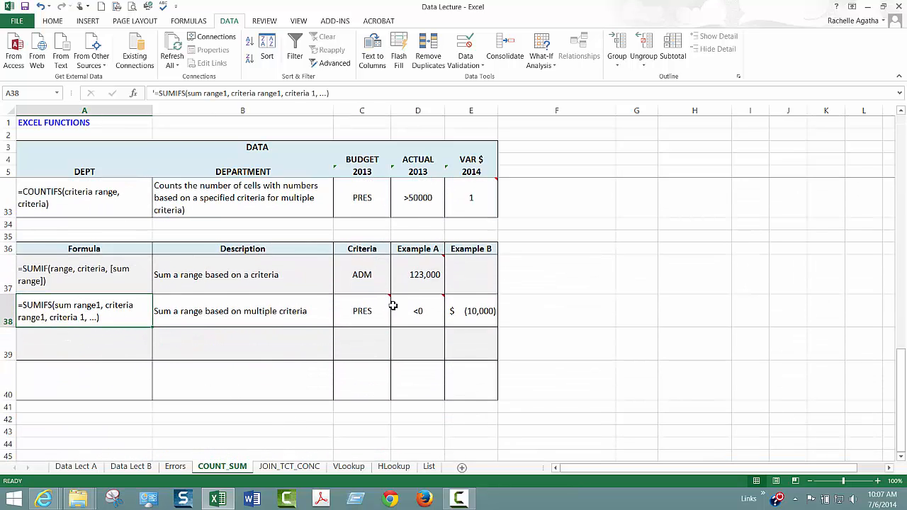
click(486, 313)
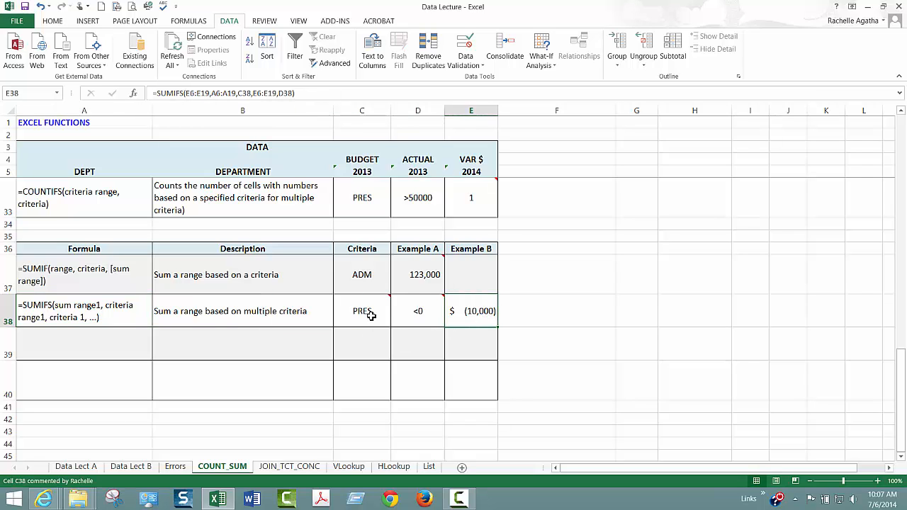
mouse_move(370, 315)
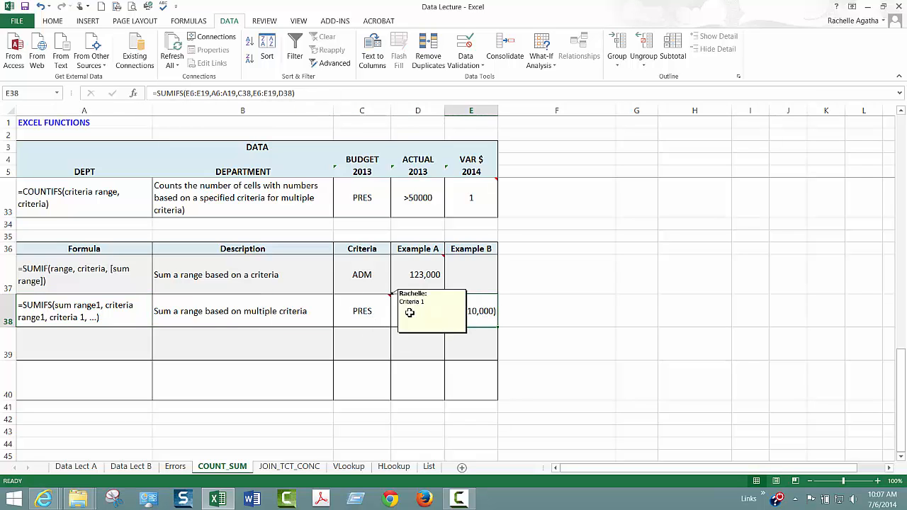
mouse_move(408, 316)
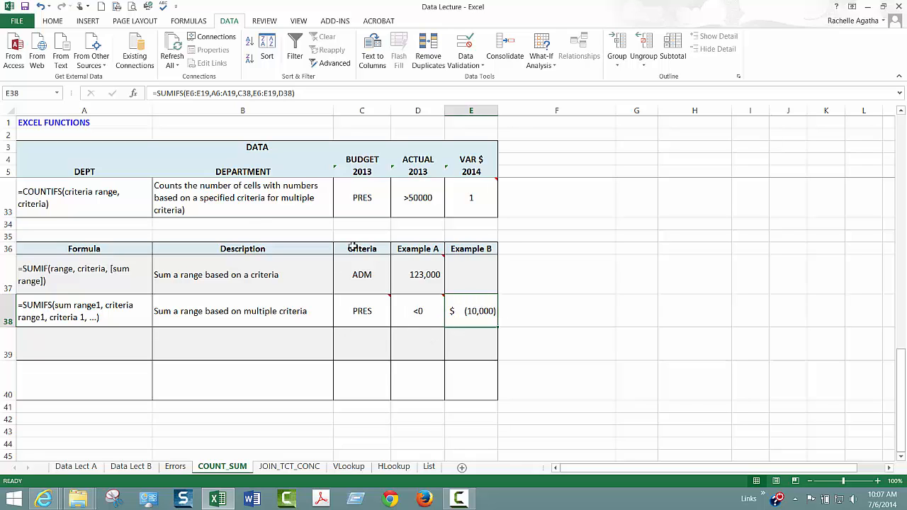
Step: Check which DEPT and VAR $ ranges the SUMIFS formula in E38 references, leaving the formula unedited
click(229, 91)
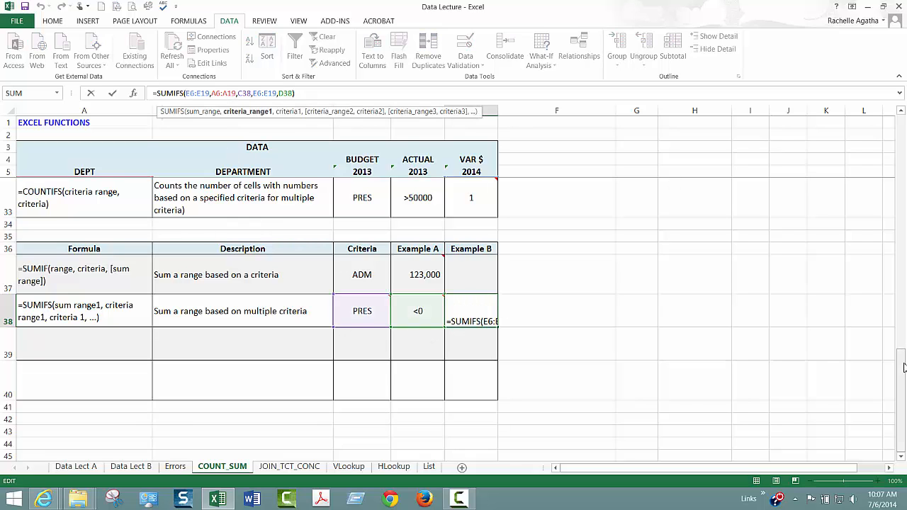
drag(903, 376, 904, 122)
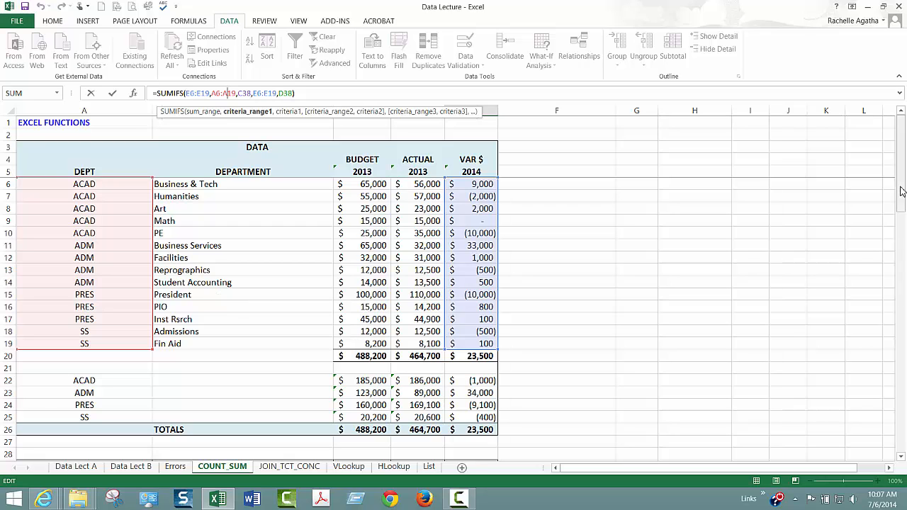
drag(901, 170, 901, 330)
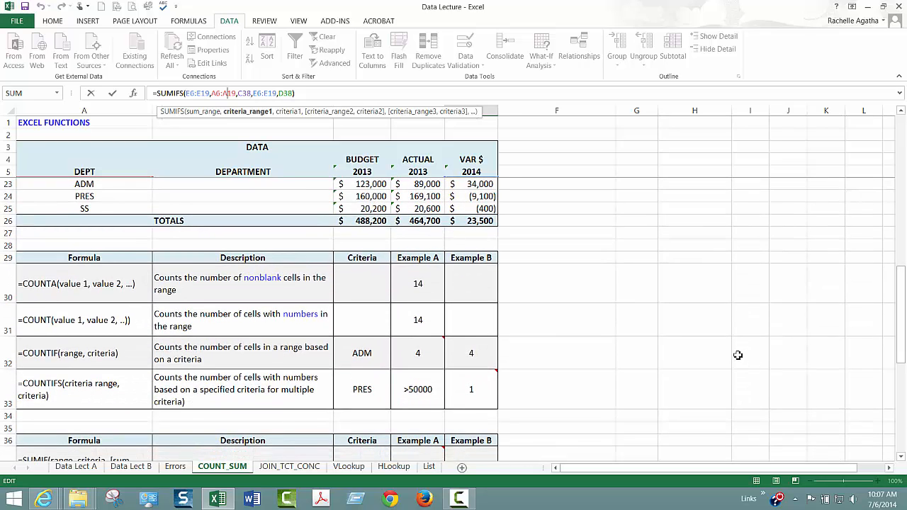
key(Return)
drag(904, 395, 904, 397)
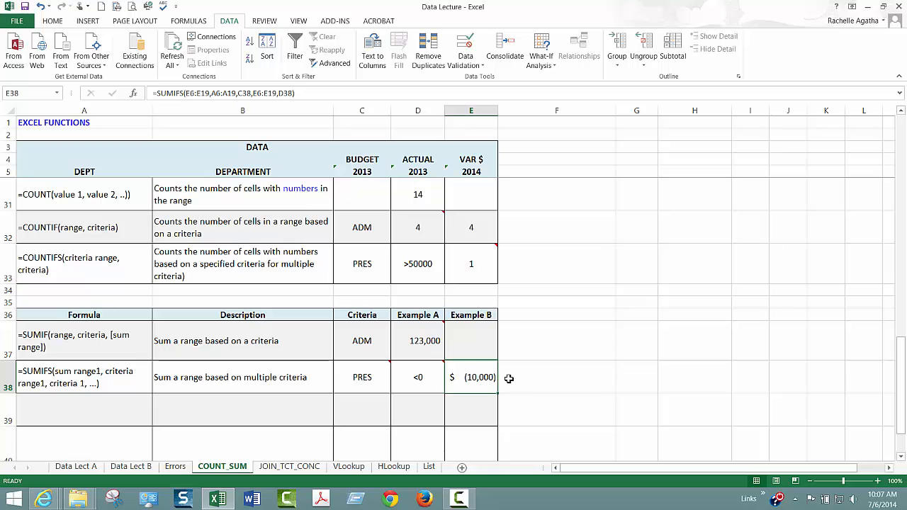
Step: Examine the SUMIFS criteria cells, PRES in C38 and <0 in D38, along with the result cell E38
click(354, 383)
mouse_move(402, 365)
click(415, 379)
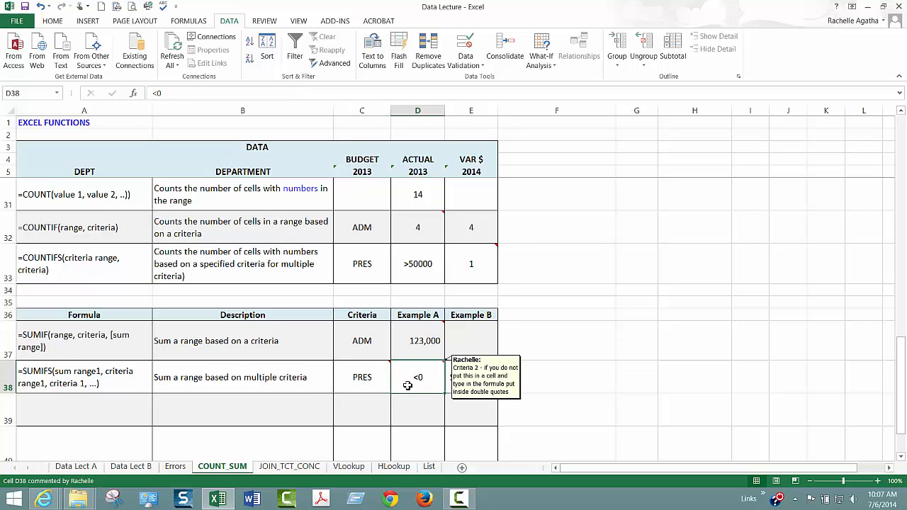
click(485, 383)
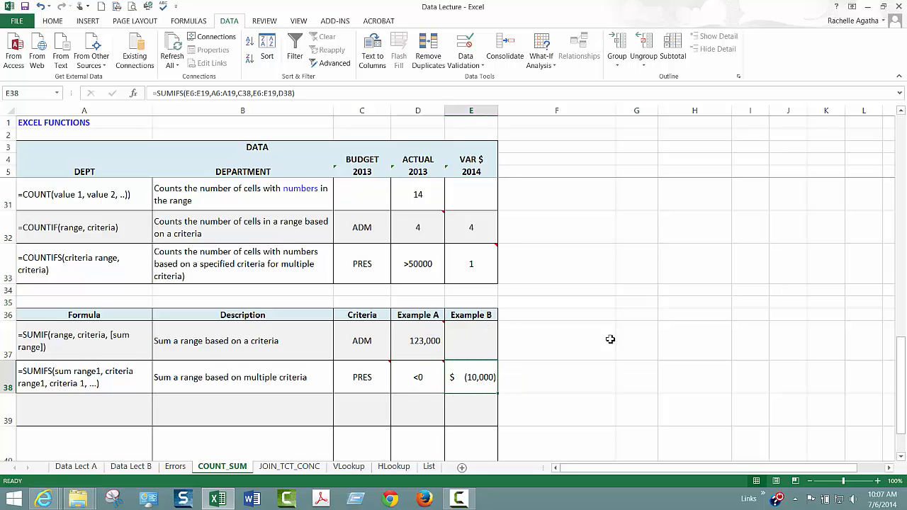
Step: Trace each SUMIFS argument in E38, from sum range to second criterion, against the data table without editing the formula
drag(900, 344, 901, 121)
click(221, 93)
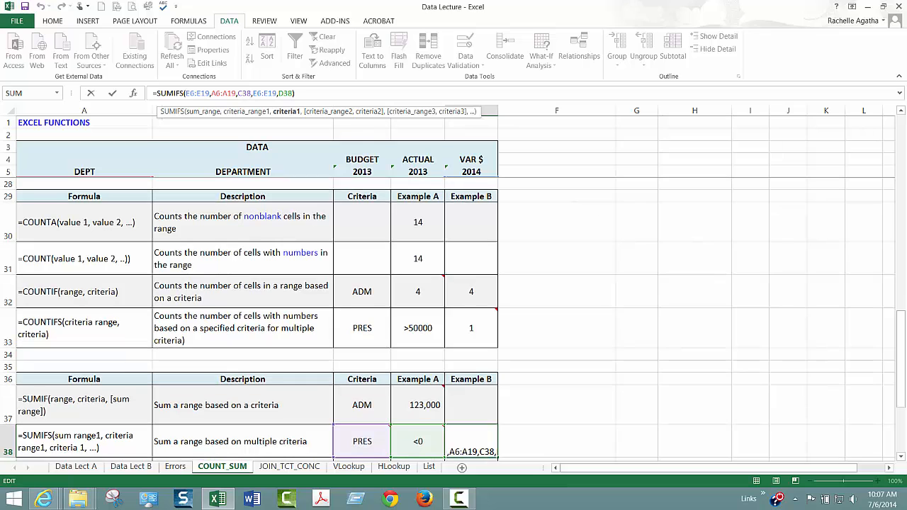
drag(900, 317, 902, 117)
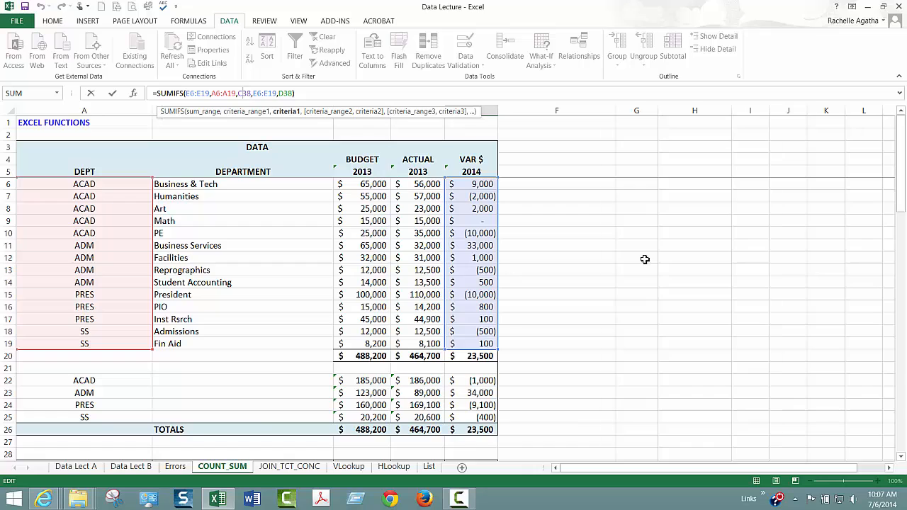
key(ctrl+Return)
Step: Set the PIO department's 2013 actual in D16 to 16000 and check the SUMIFS result in E38
drag(904, 318, 904, 202)
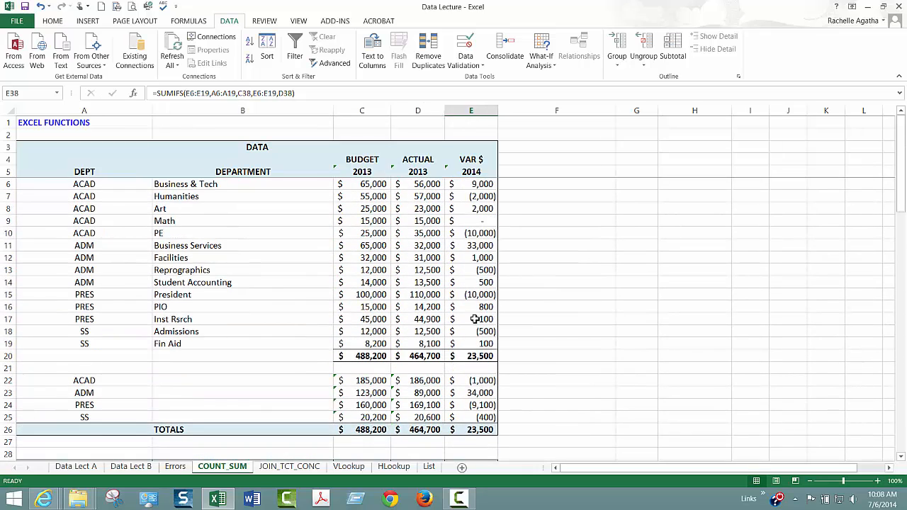
click(423, 309)
text(16000)
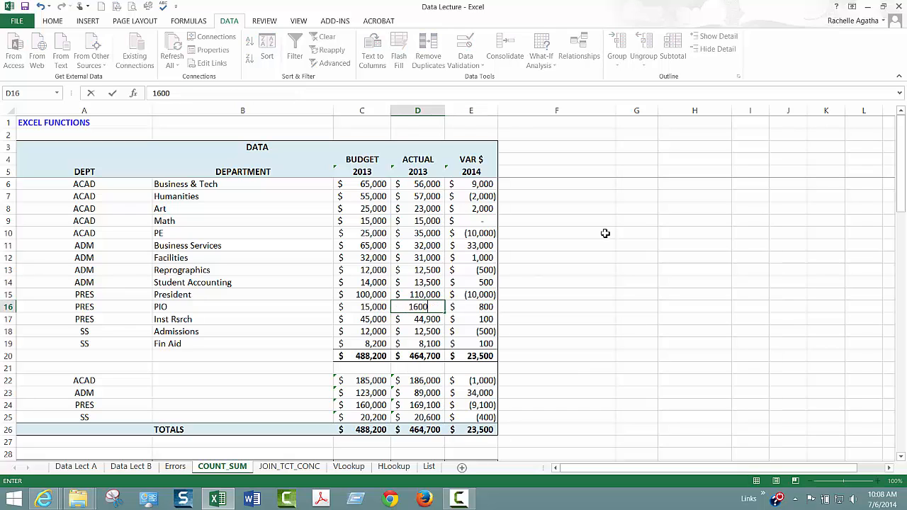
key(Return)
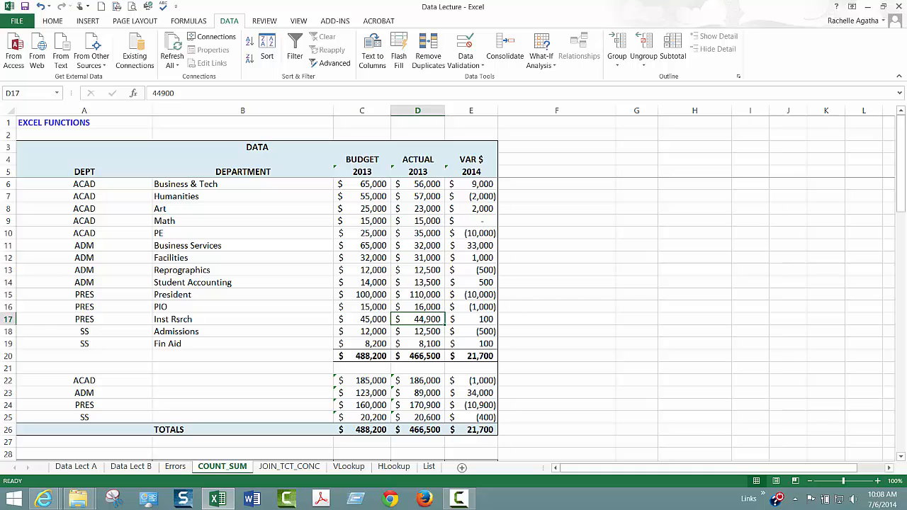
drag(903, 213, 903, 453)
click(482, 318)
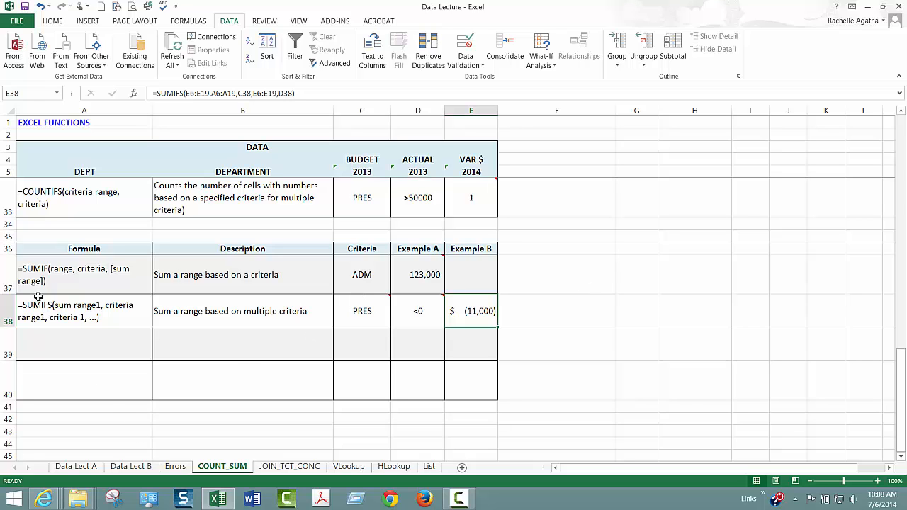
Step: Review the topic list on the Data Lect B sheet and the position average-pay table on the VLookup sheet
click(128, 468)
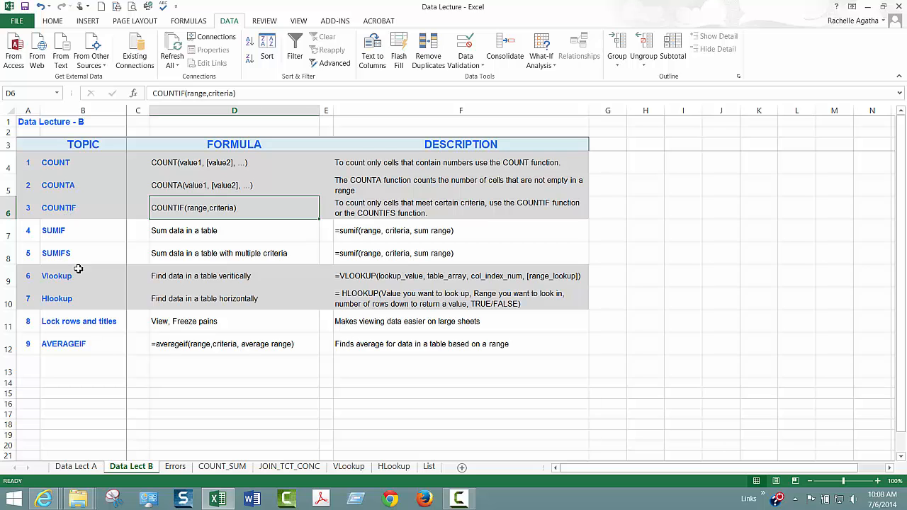
click(349, 468)
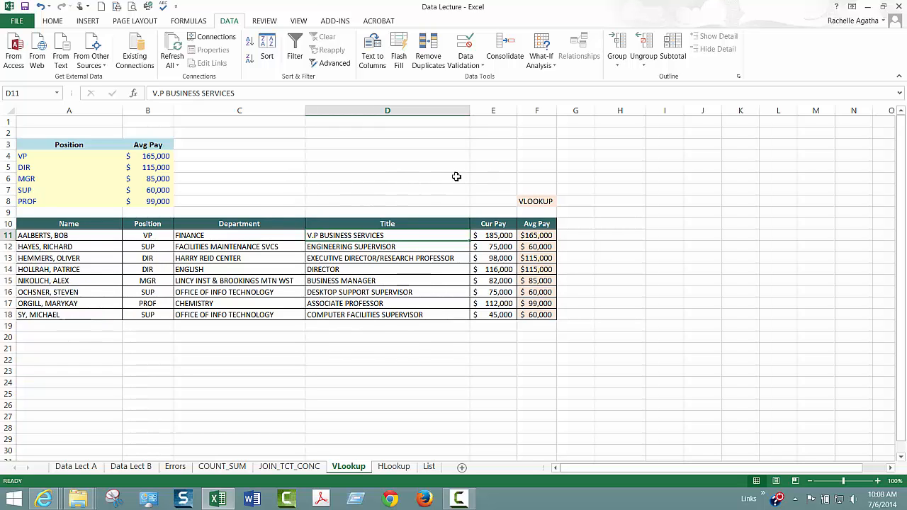
click(151, 156)
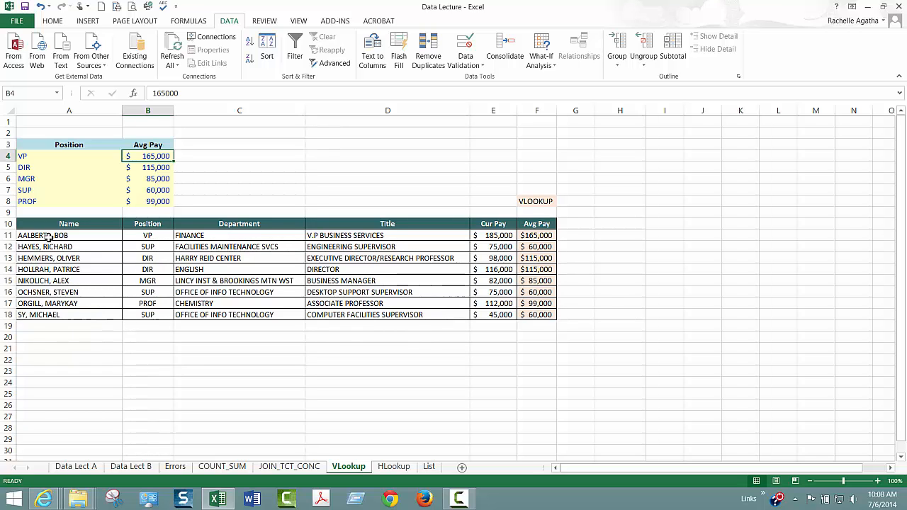
click(543, 200)
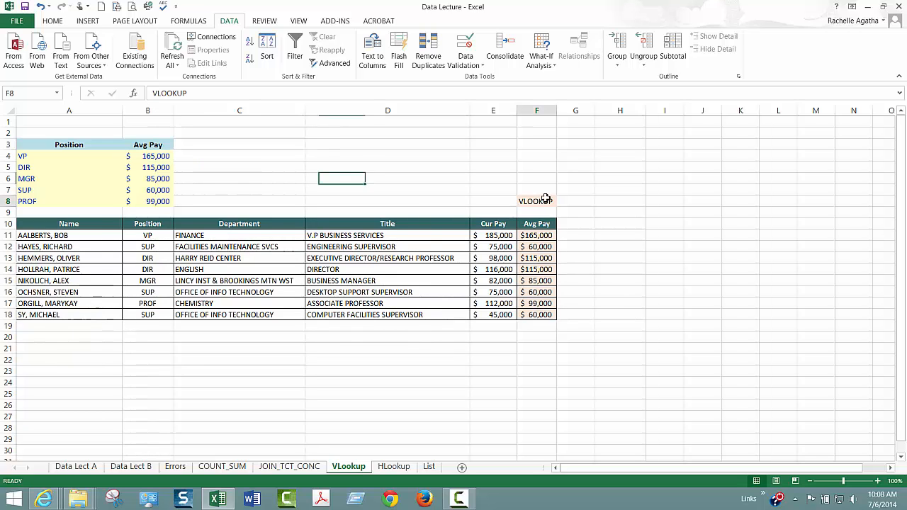
Step: Examine the lookup value, table array, column index and match arguments of the VLOOKUP formula in F11 without changing it
click(543, 236)
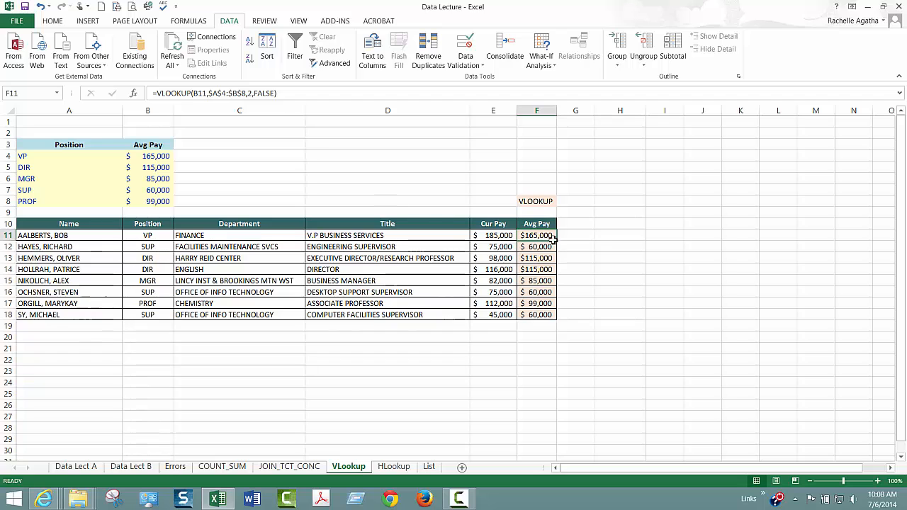
click(220, 95)
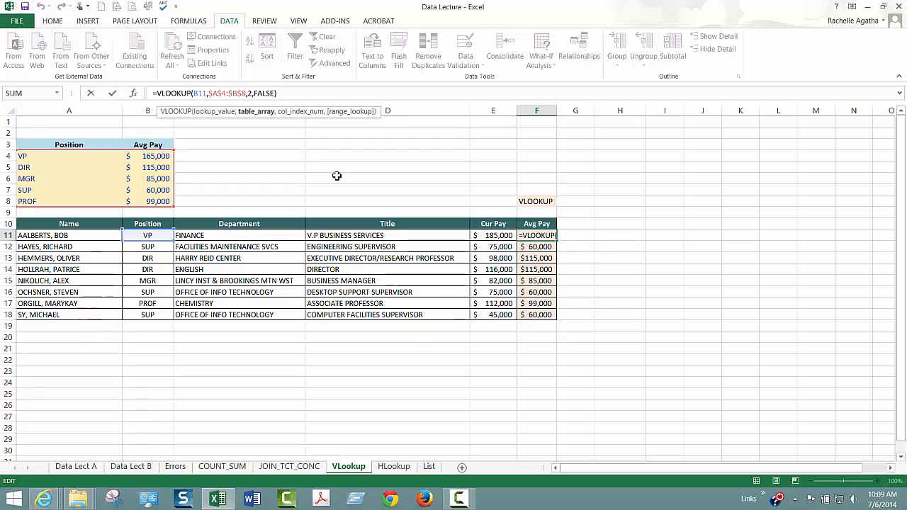
key(ctrl+Return)
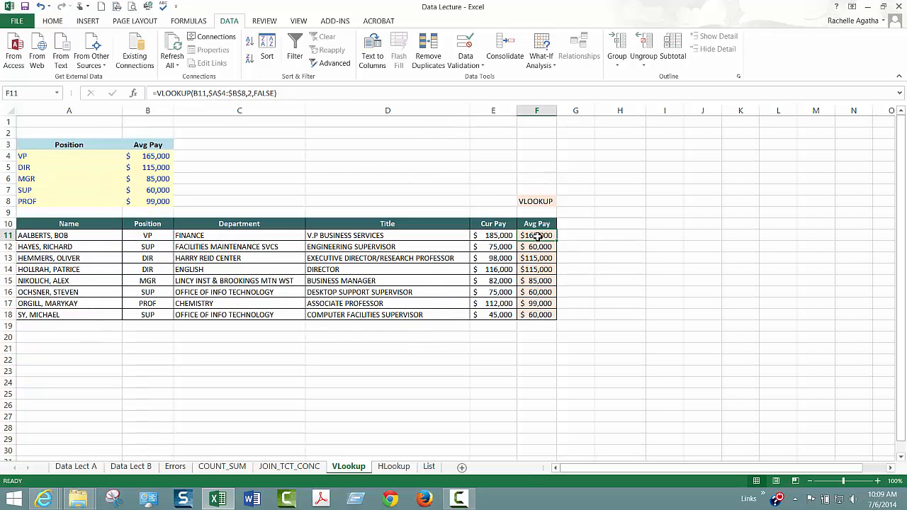
Step: Examine the VLOOKUP formula in F12 for its lookup value B12 and the absolute table range $A$4:$B$8, leaving it unchanged
click(529, 248)
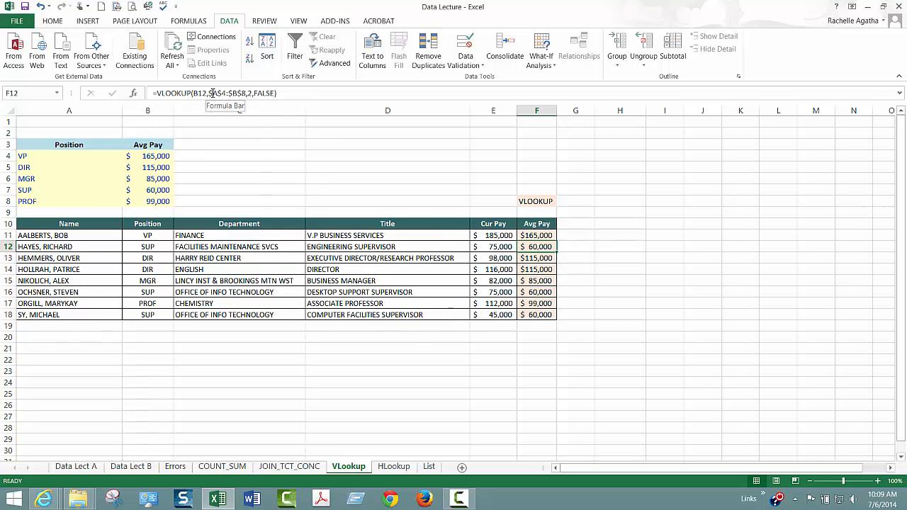
click(237, 94)
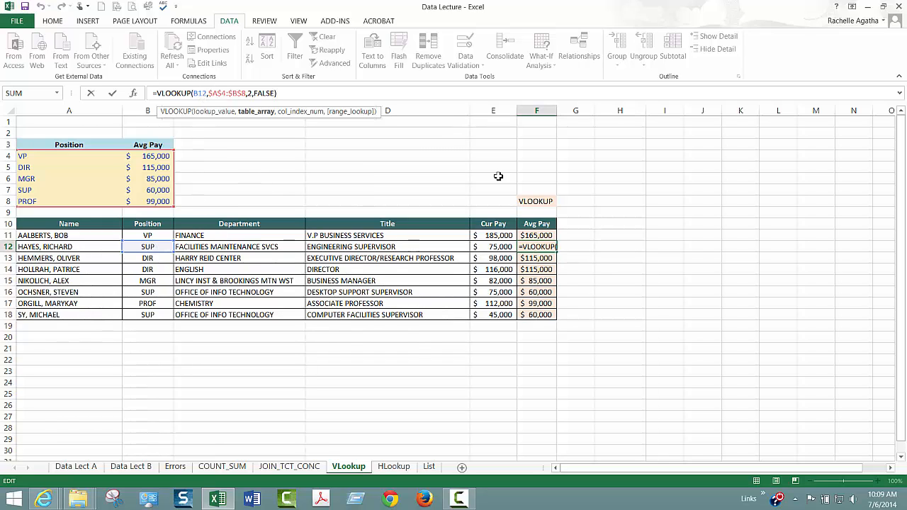
key(ctrl+Return)
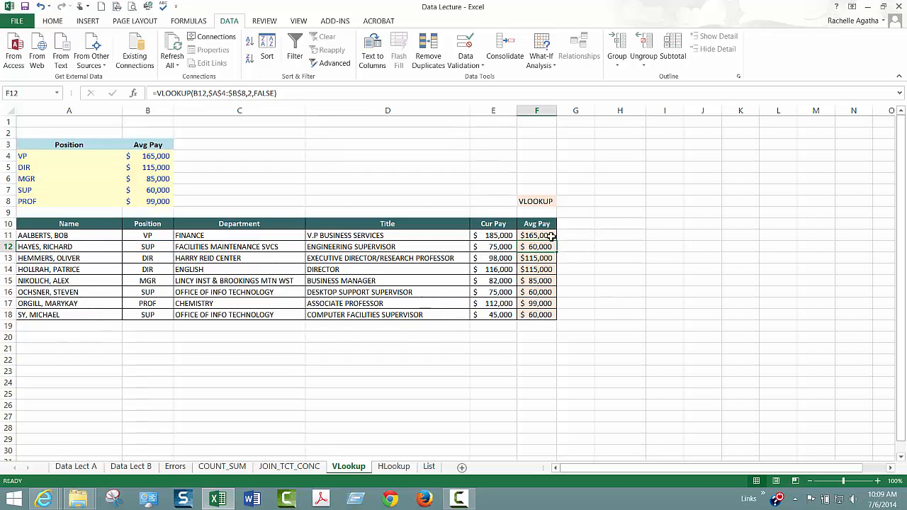
Step: Compare the current pay in E11:E18 with the average pay in F11:F18, and examine the VLOOKUP formula in F11 without changing it
drag(552, 236, 546, 326)
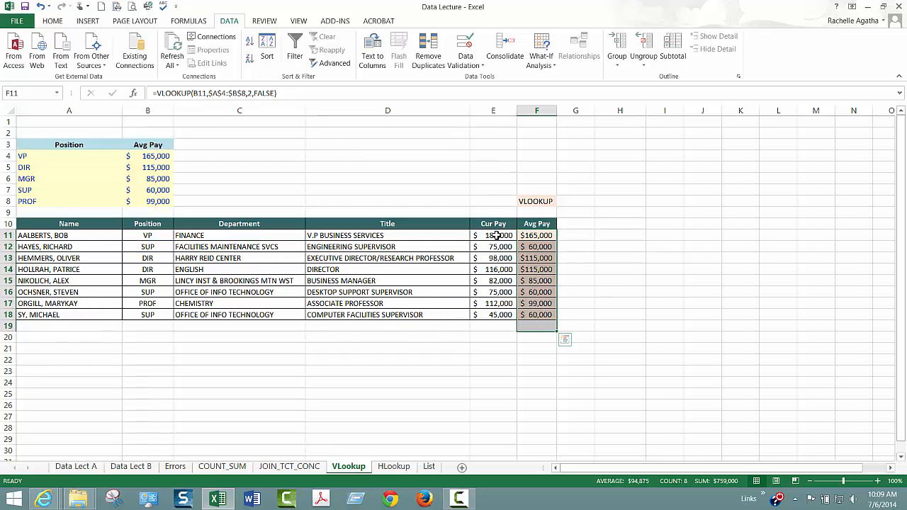
drag(497, 235, 499, 315)
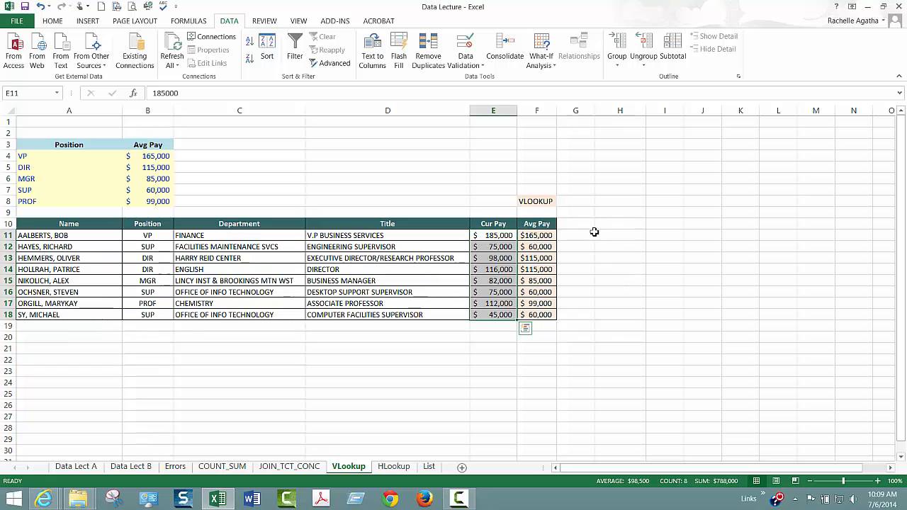
click(532, 236)
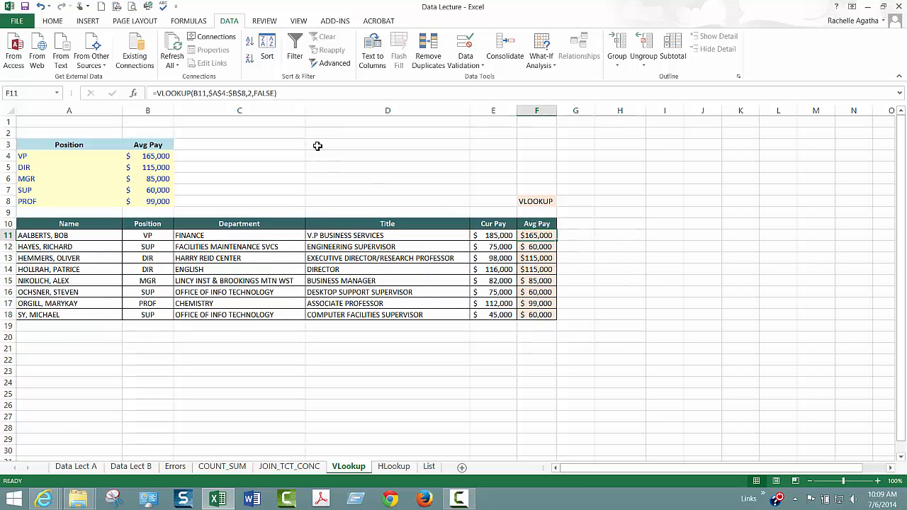
click(202, 94)
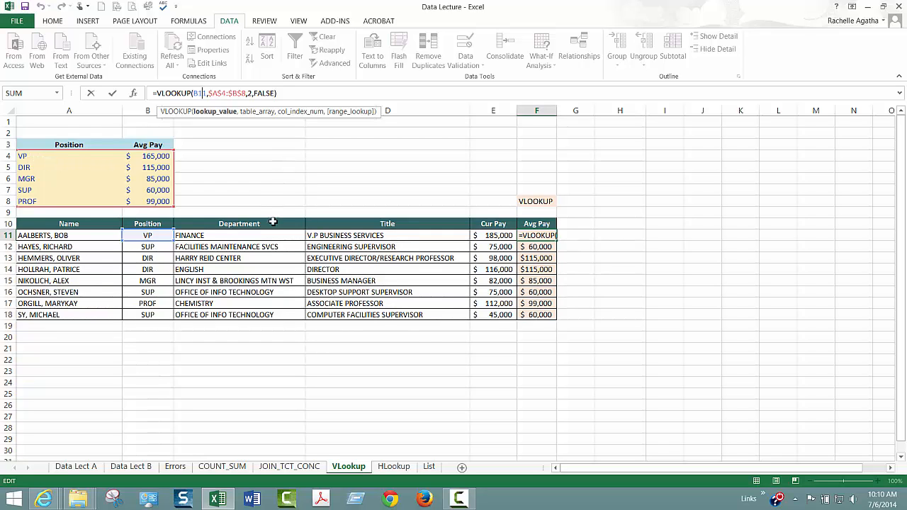
key(Return)
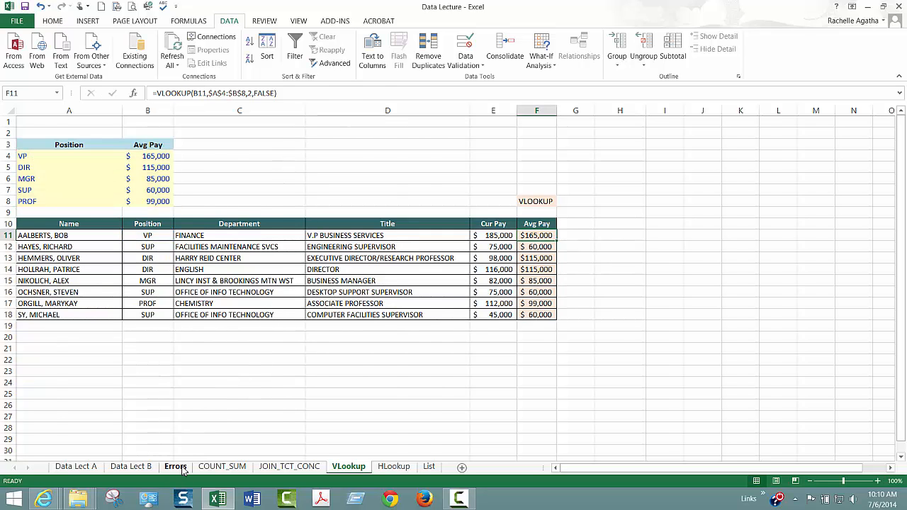
Step: Review the #N/A entry on the Errors sheet and the topic list on the Data Lect B sheet
click(175, 467)
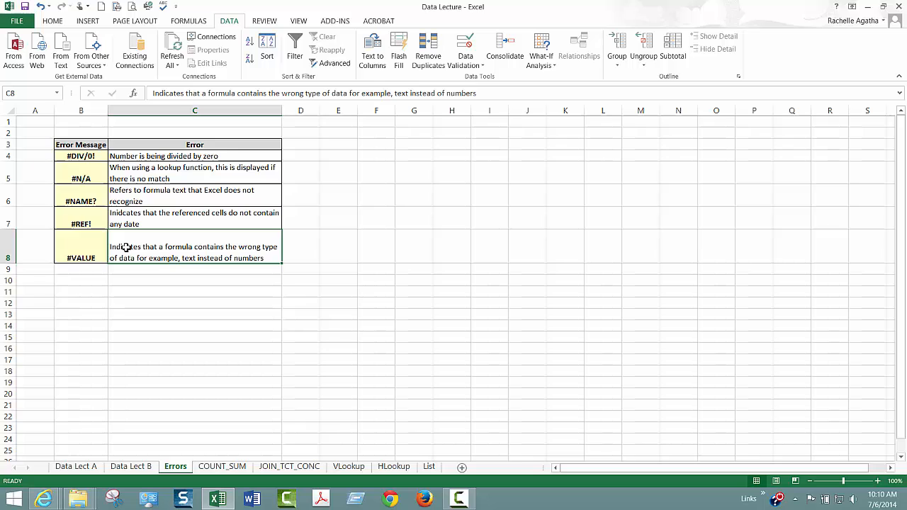
click(91, 180)
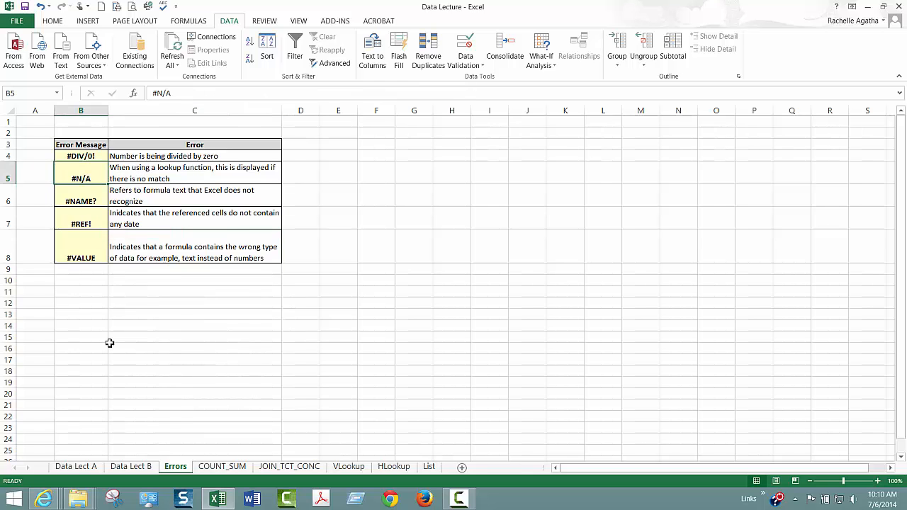
click(131, 467)
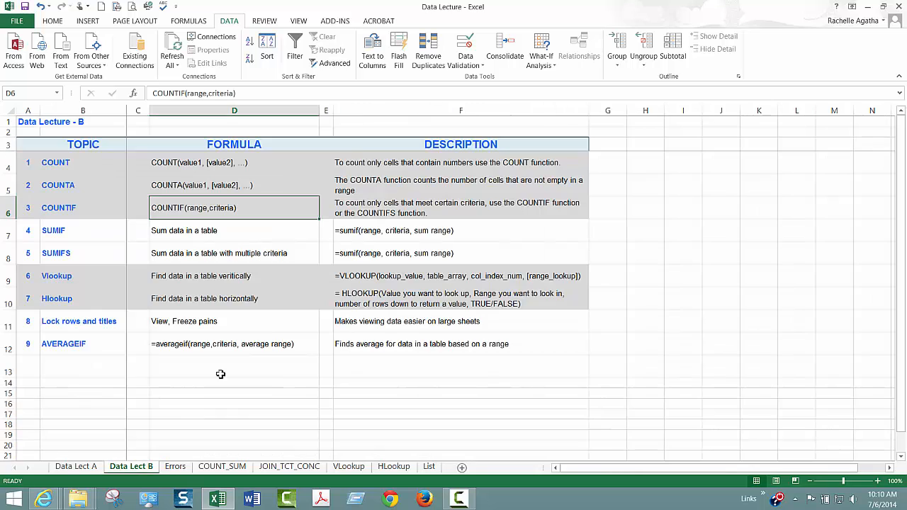
Step: Examine the HLOOKUP formulas for location in B11 and price in B10 on the HLookup sheet, leaving both unchanged
click(348, 466)
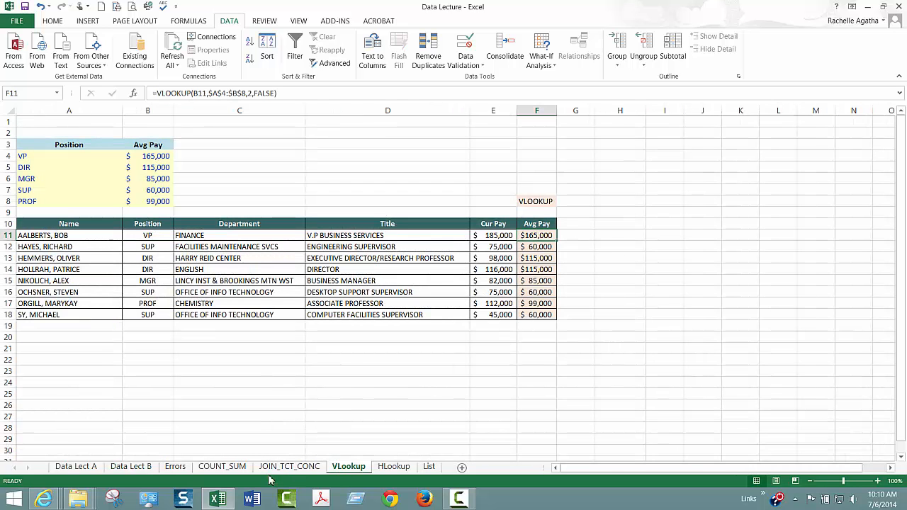
click(393, 466)
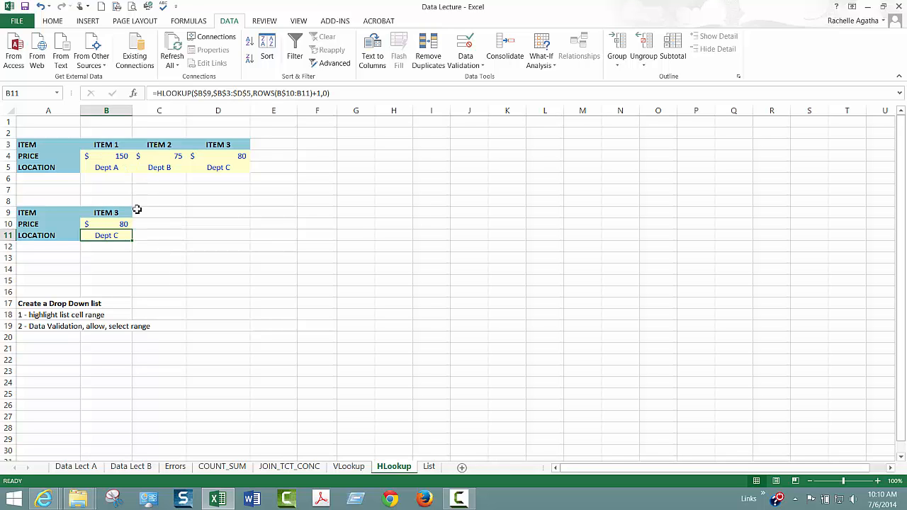
click(212, 96)
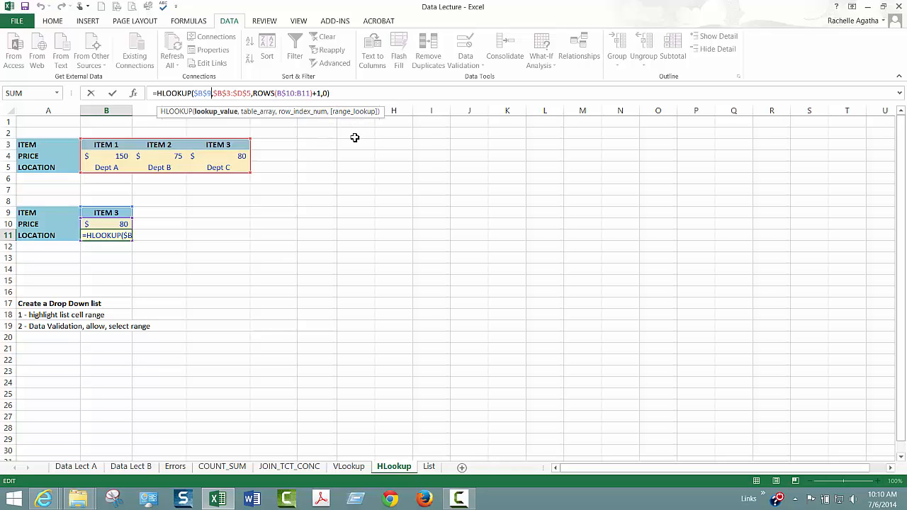
key(ctrl+Return)
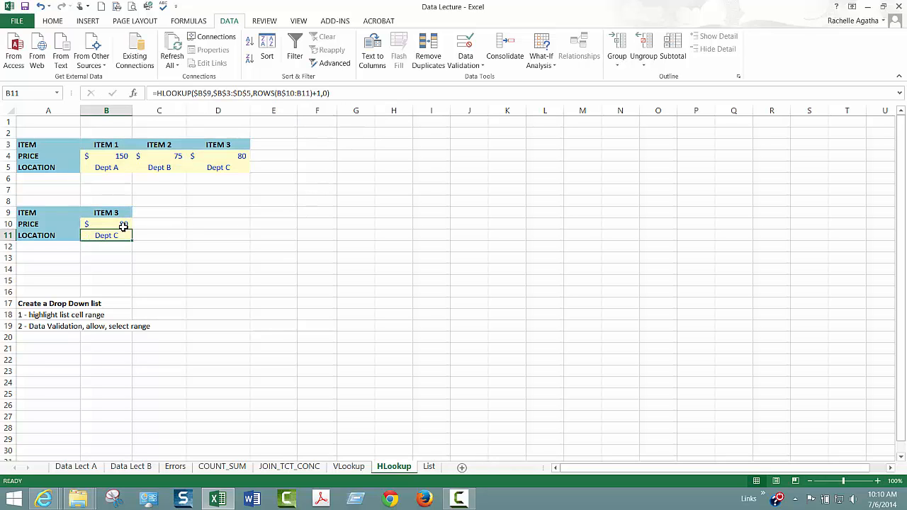
click(124, 224)
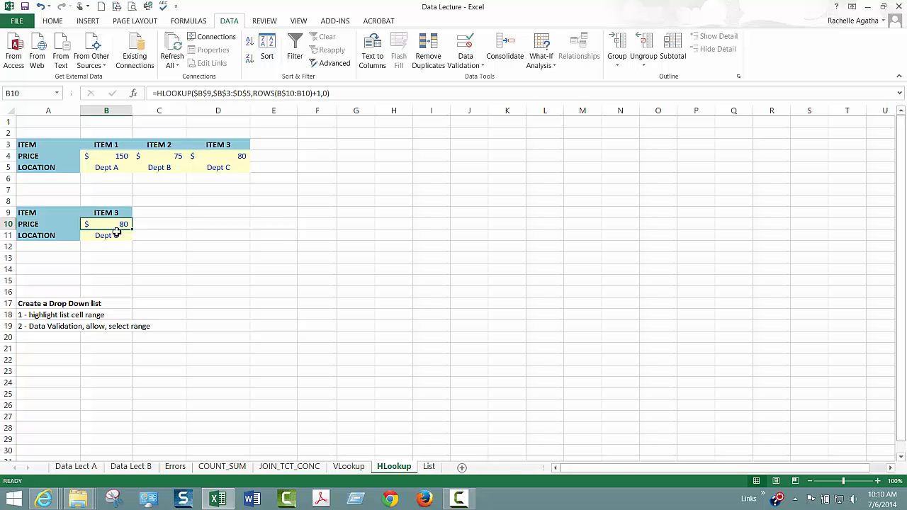
click(222, 92)
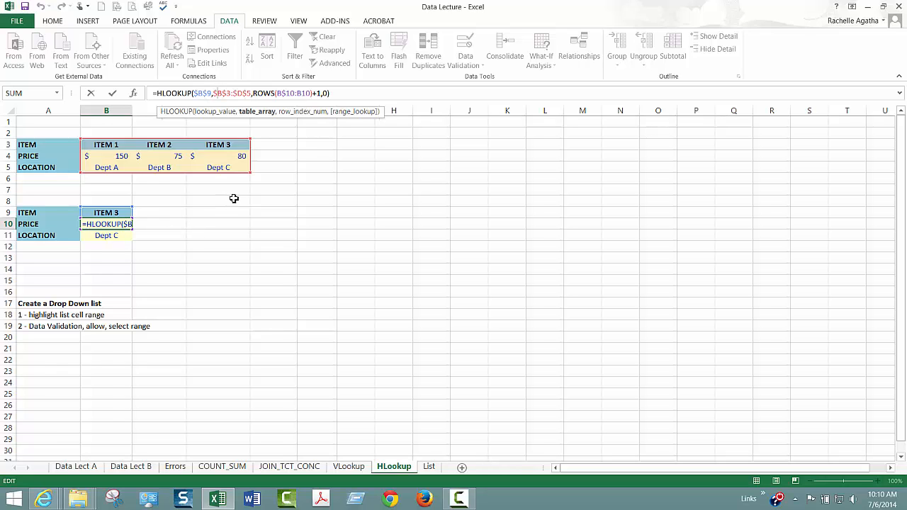
key(ctrl+Return)
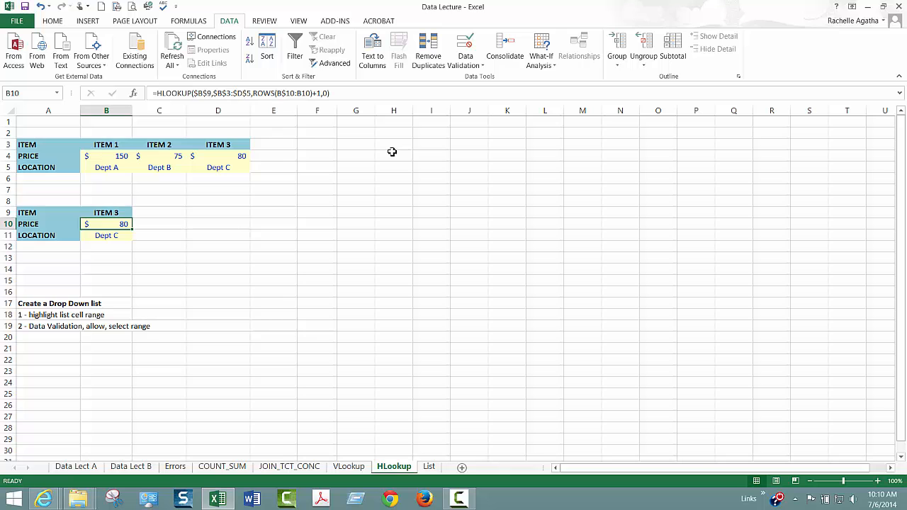
Step: Find the Lock rows and titles topic on the Data Lect B sheet and view the Freeze Panes options with cell C3 selected
click(354, 470)
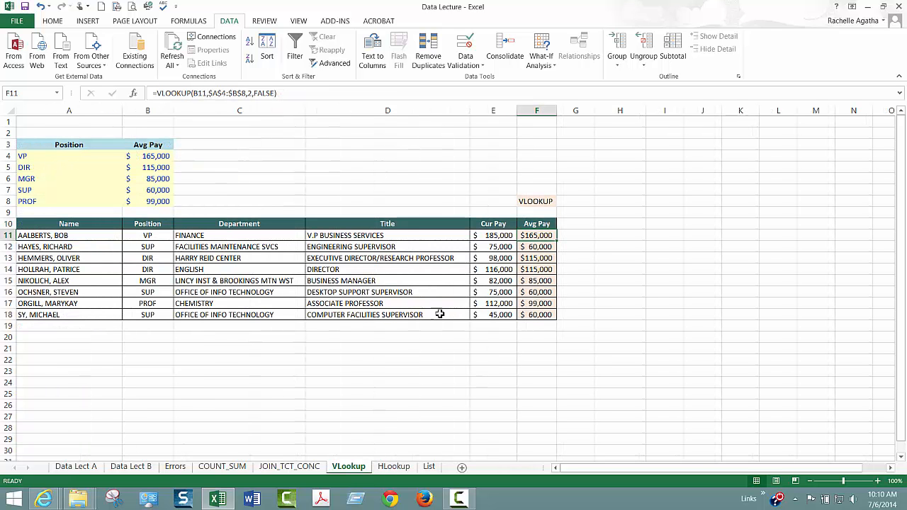
click(133, 468)
click(83, 323)
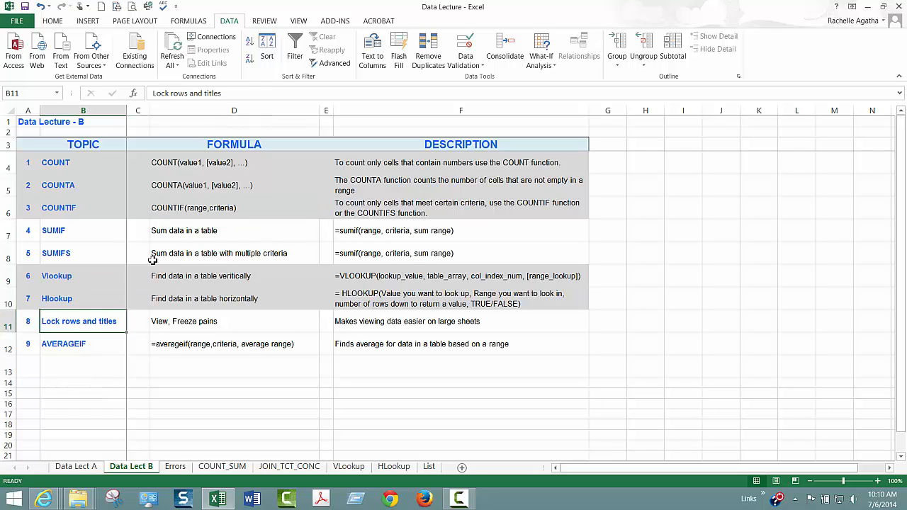
click(143, 142)
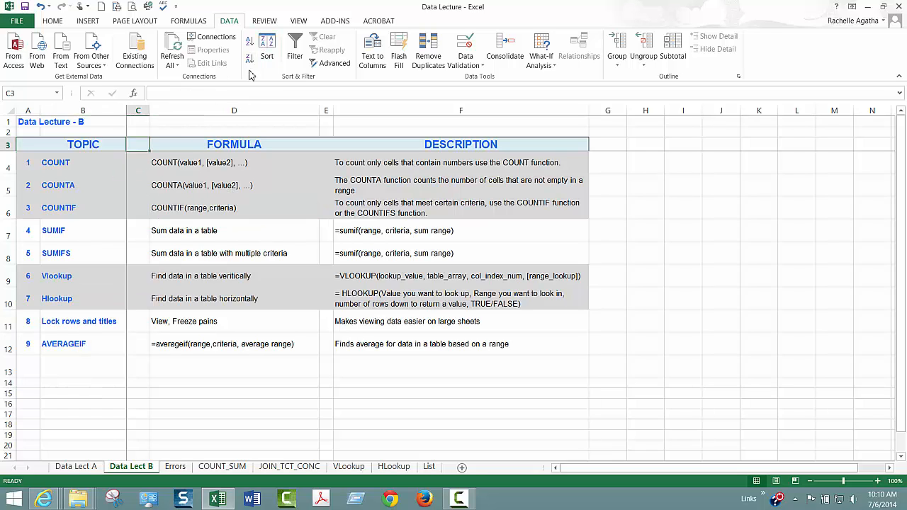
click(299, 21)
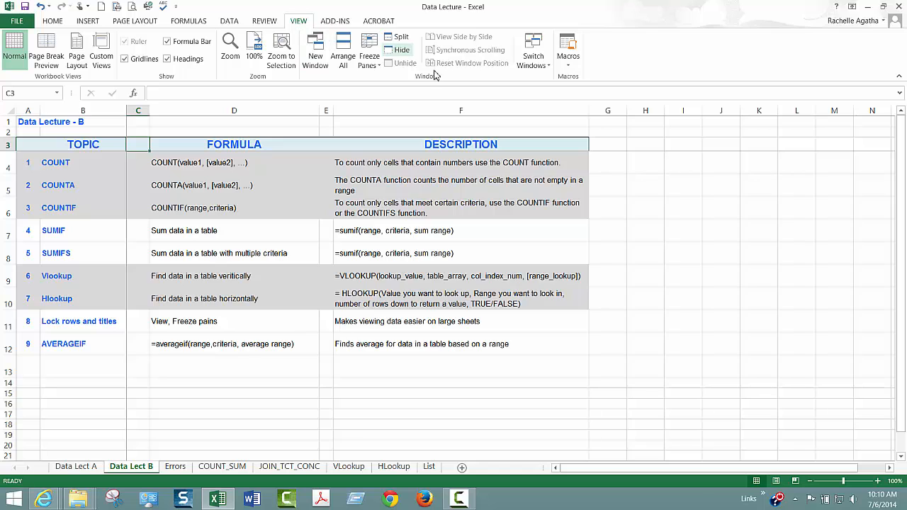
click(375, 65)
click(374, 66)
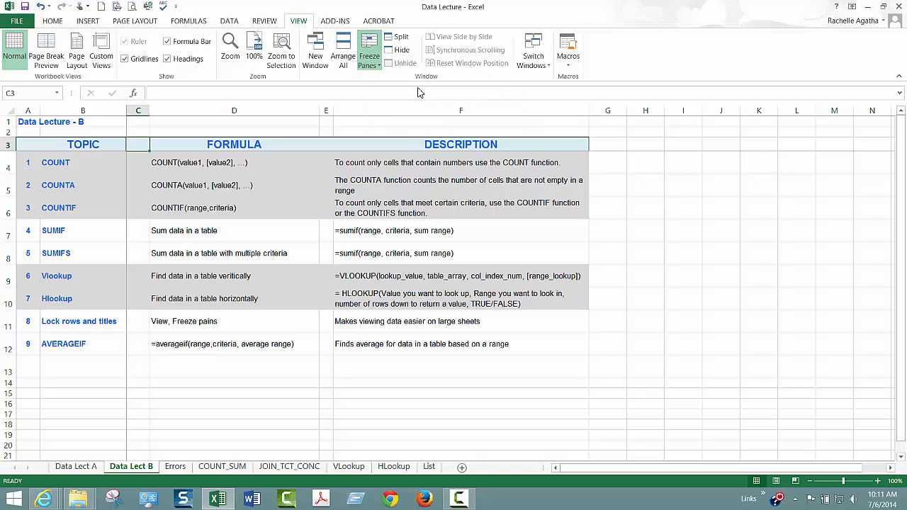
click(375, 65)
click(377, 78)
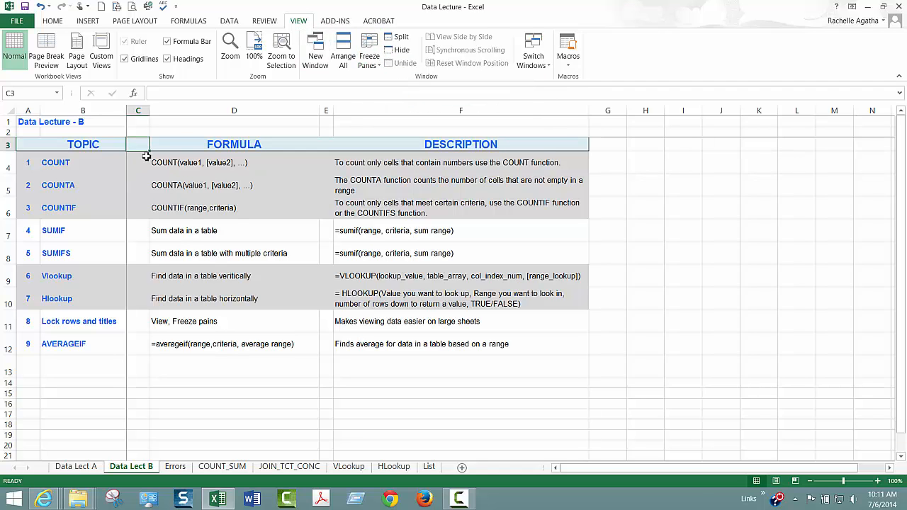
Step: Select C4 and check how the frozen topic columns behave when the sheet's far columns are in view
click(144, 164)
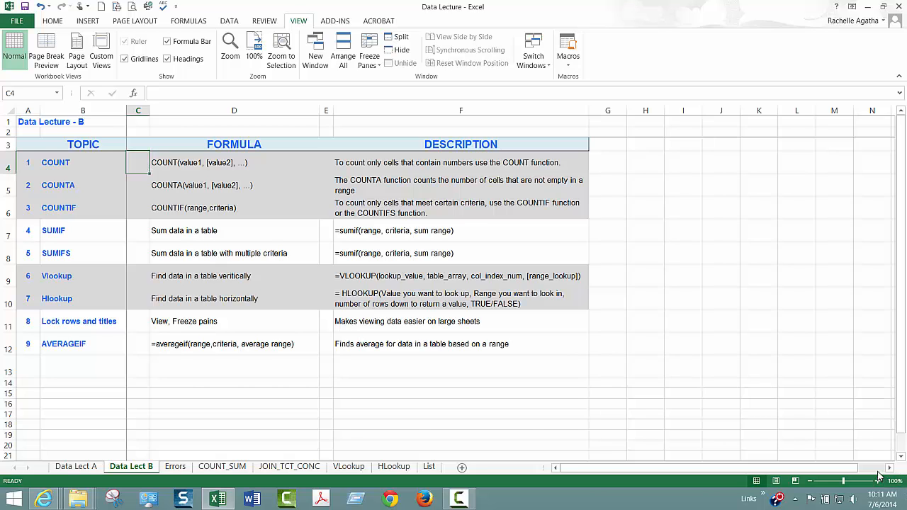
drag(881, 471, 877, 471)
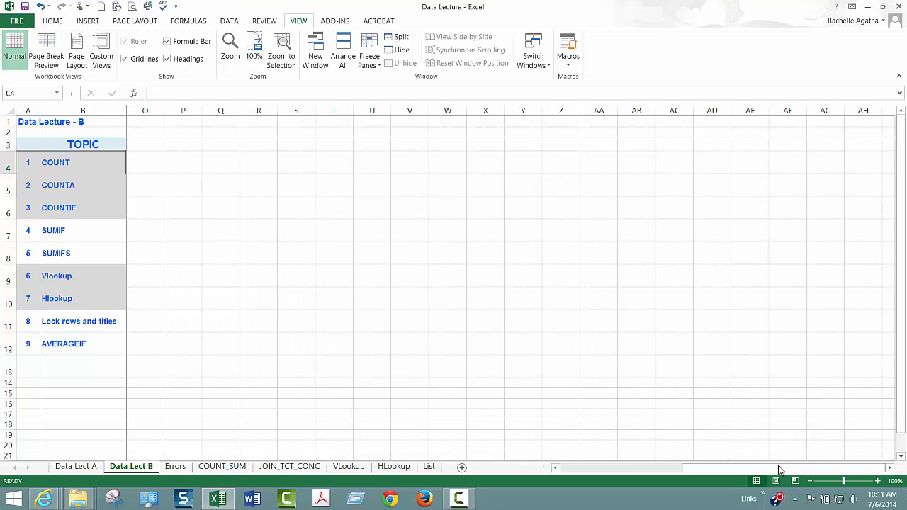
drag(780, 470, 659, 470)
mouse_move(904, 363)
mouse_down()
mouse_move(903, 384)
mouse_move(904, 363)
mouse_up()
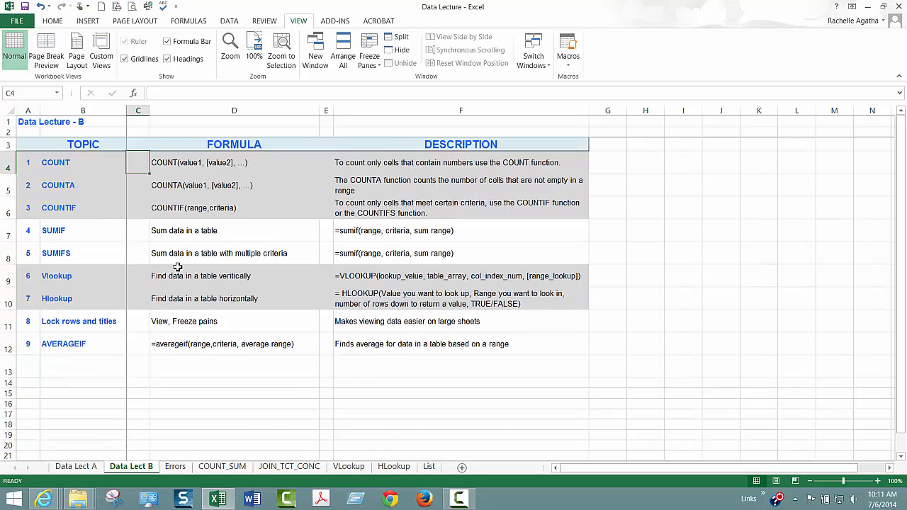
Step: Review the AVERAGEIF topic and its syntax in D12 on Data Lect B, plus the Monthly SUMIF formula in C76 on the List sheet
click(81, 342)
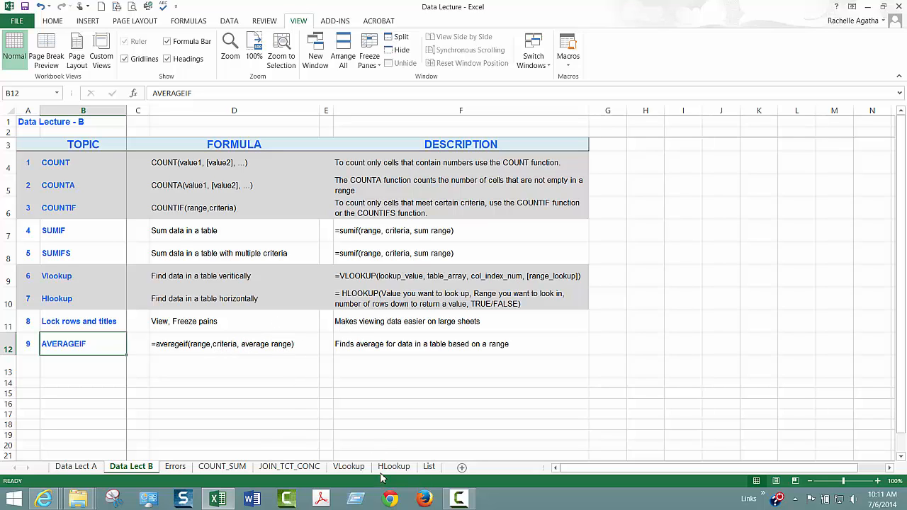
click(430, 467)
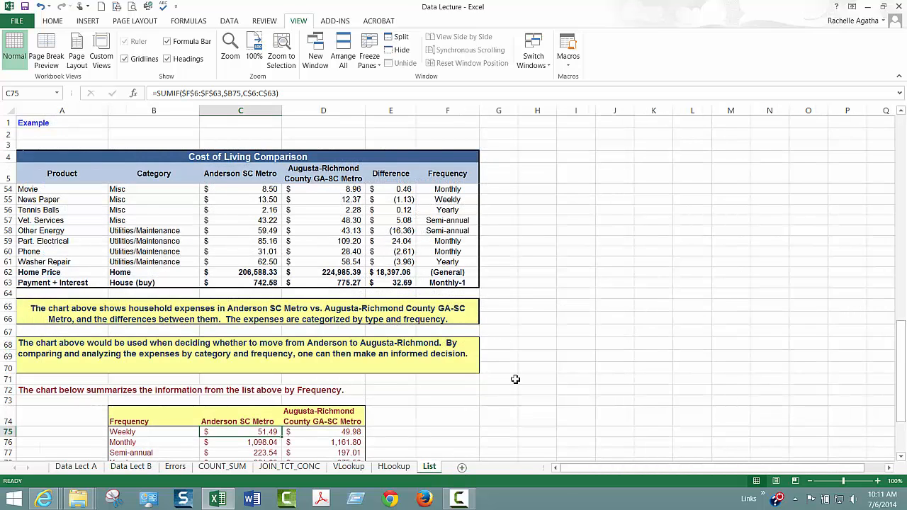
scroll(514, 379, down, 2)
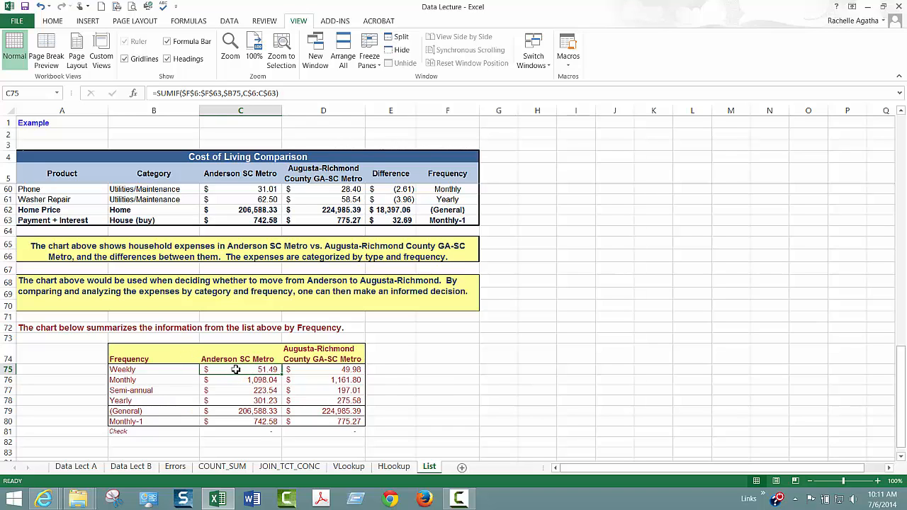
click(254, 383)
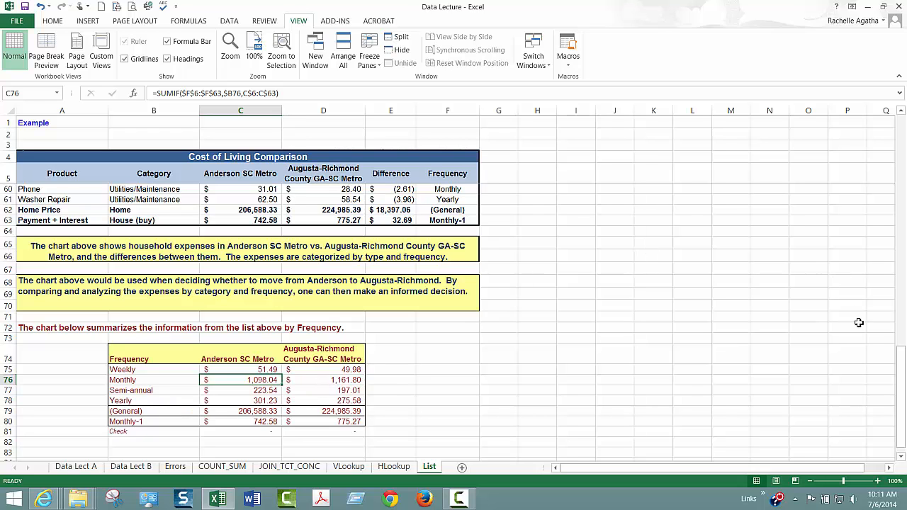
drag(901, 371, 902, 138)
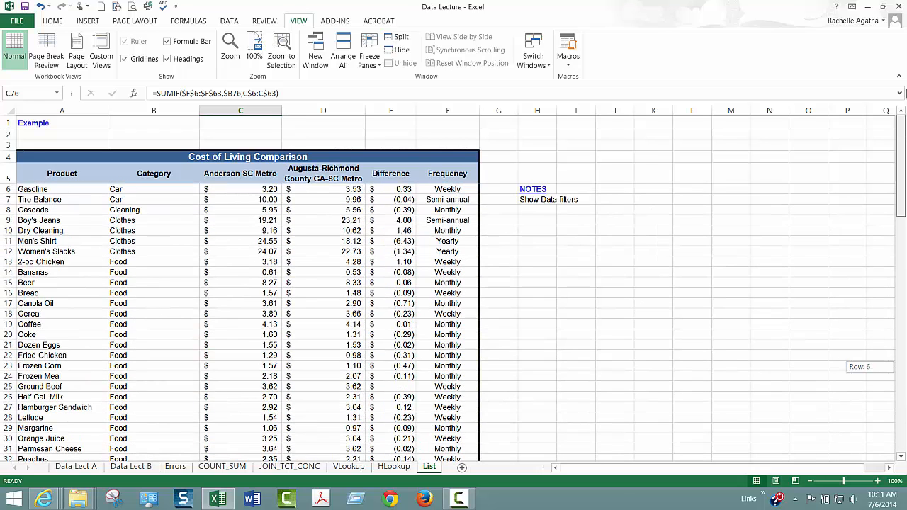
click(131, 466)
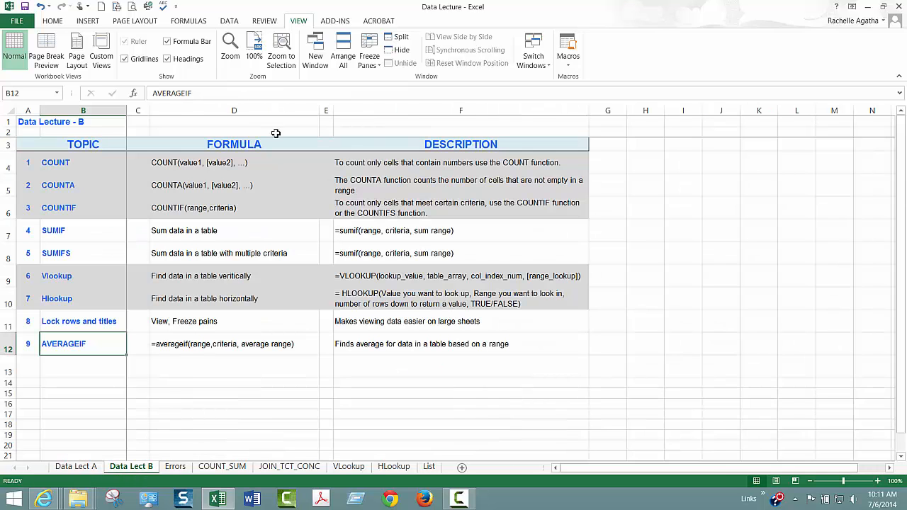
click(211, 350)
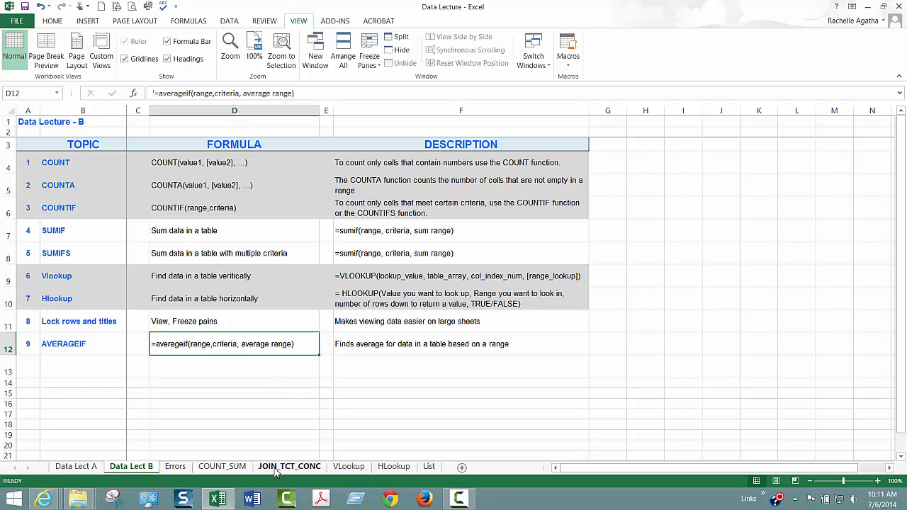
Step: Look through the COUNT_SUM, VLookup, JOIN_TCT_CONC, HLookup and List sheets and return to the Data Lect B topic list
click(225, 467)
click(357, 469)
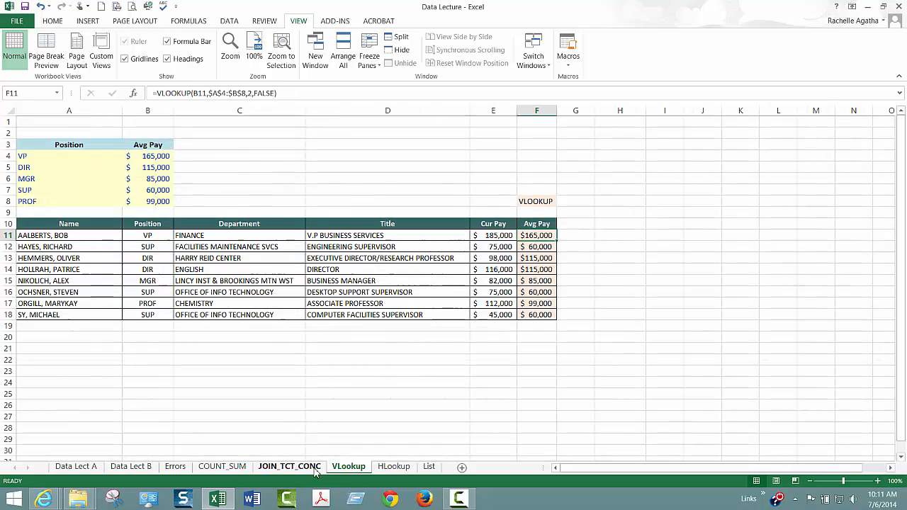
click(304, 470)
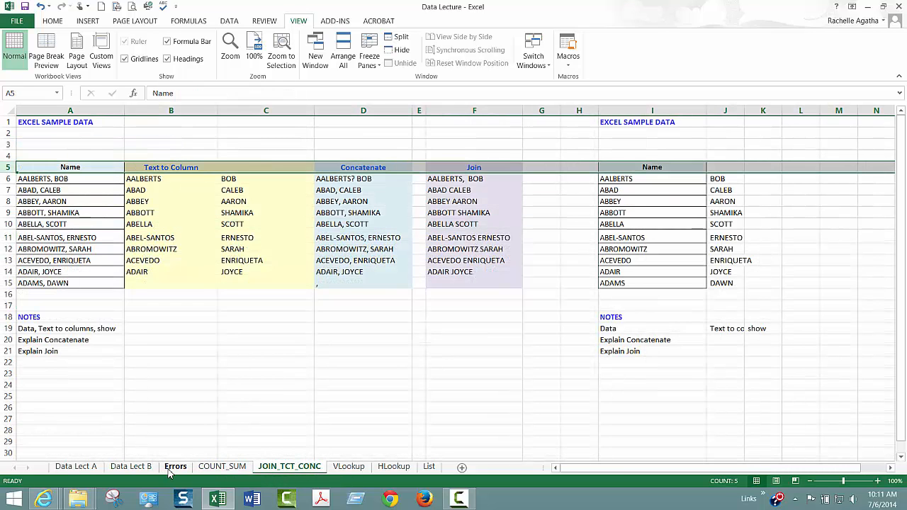
click(349, 468)
click(394, 467)
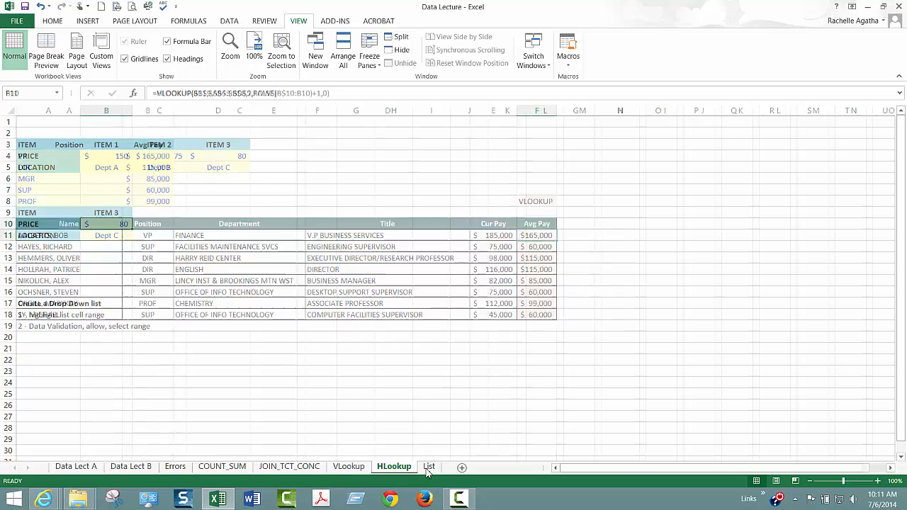
click(428, 468)
click(142, 471)
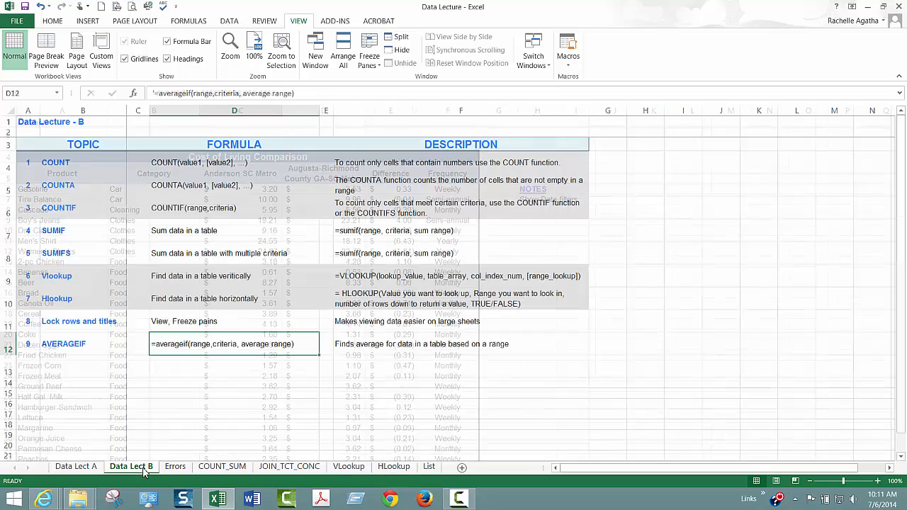
Step: On the COUNT_SUM sheet, start an AVERAGEIF formula in C27 with the department codes A6:A19 as its range
click(176, 469)
click(245, 469)
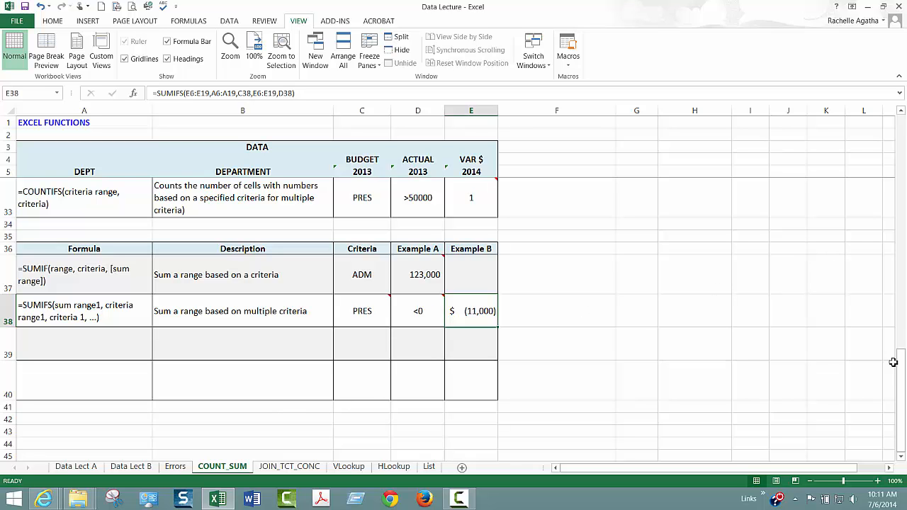
drag(894, 362, 903, 211)
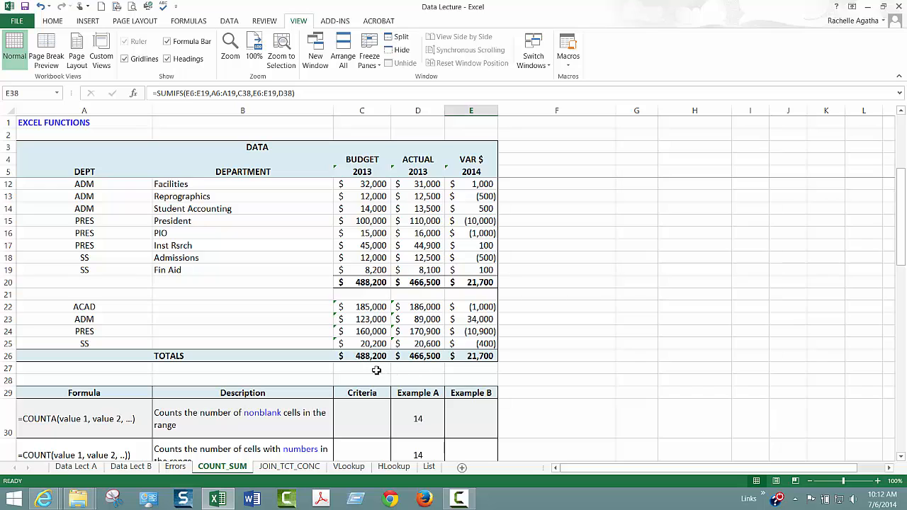
click(376, 370)
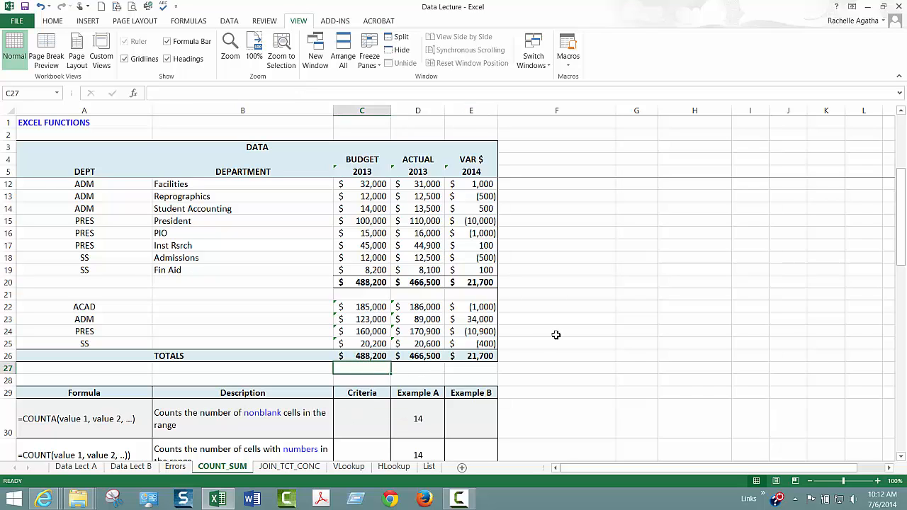
text(=averag)
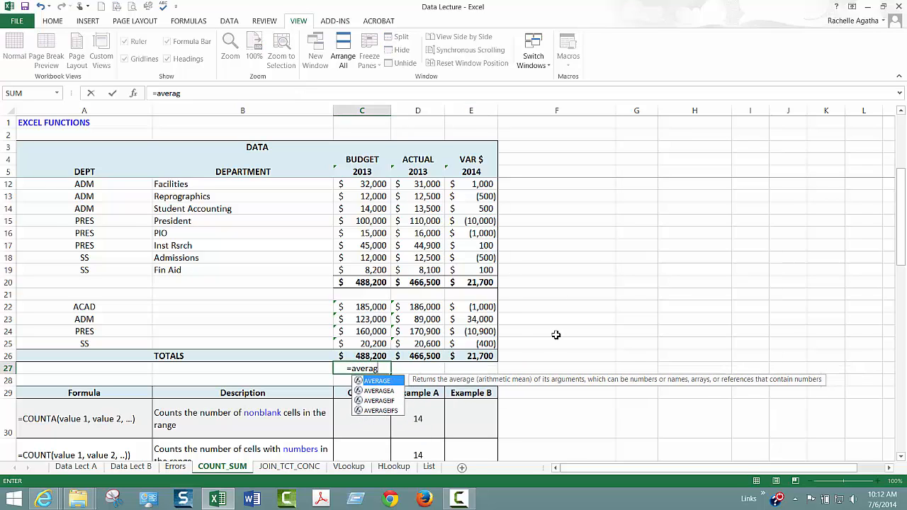
text(e)
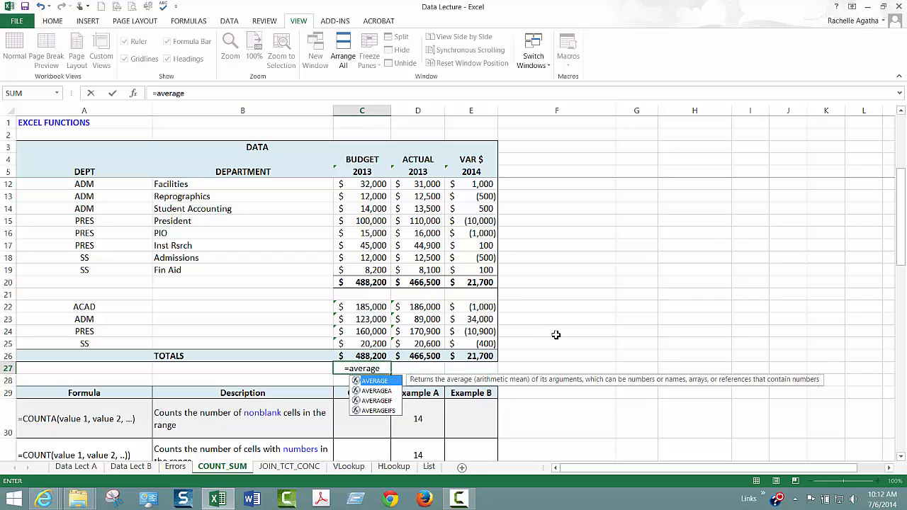
text(if)
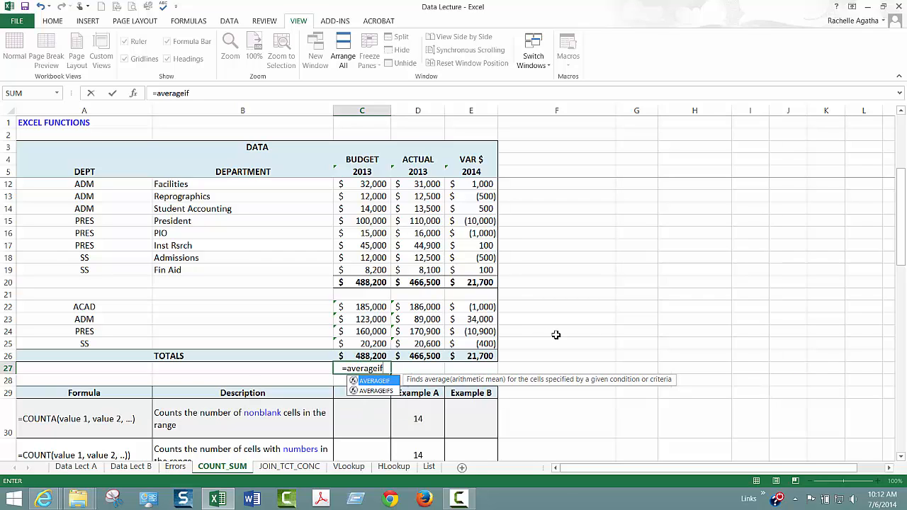
text(()
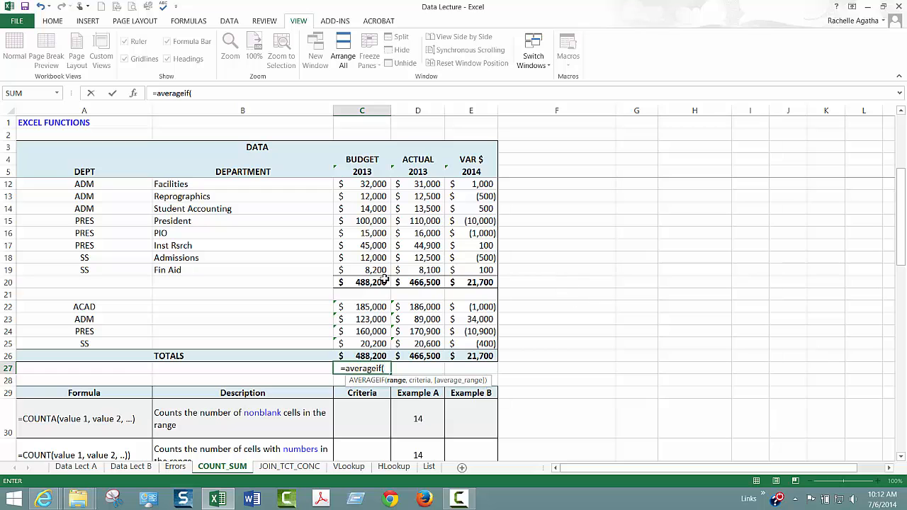
drag(372, 269, 363, 165)
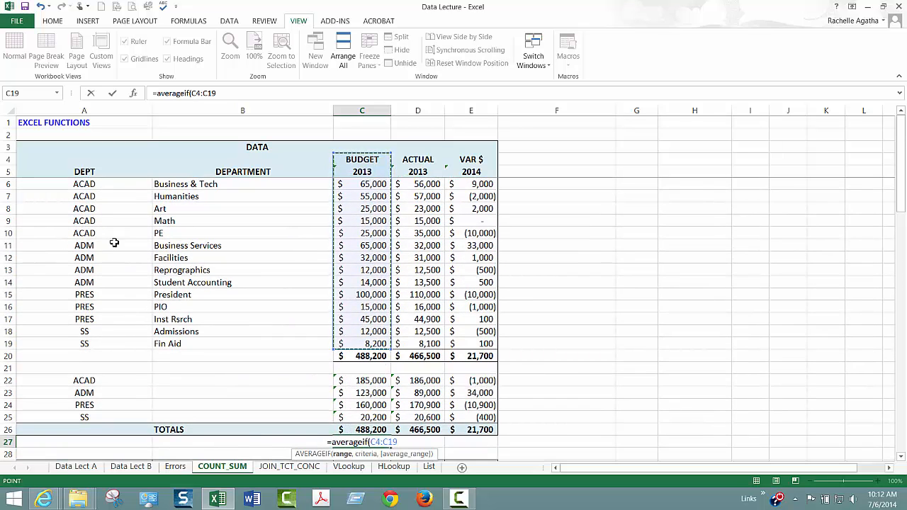
drag(128, 344, 78, 190)
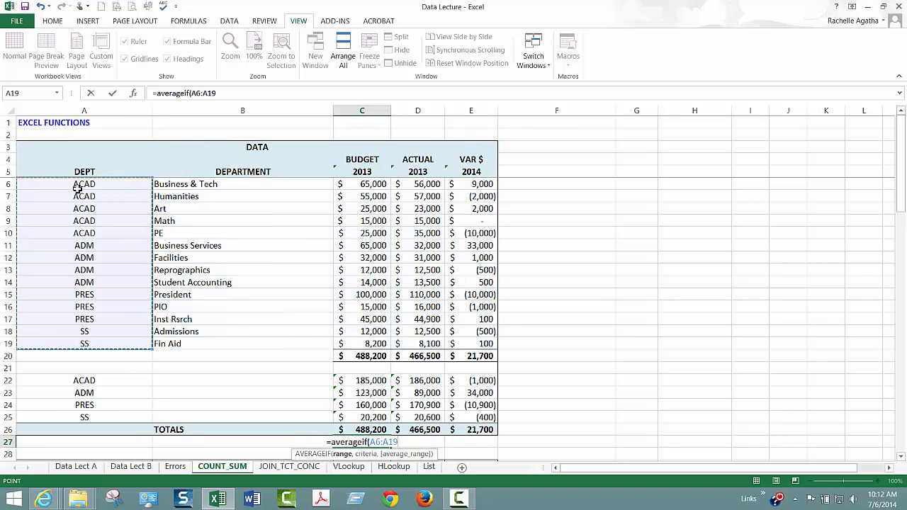
Step: Complete the AVERAGEIF formula in C27 with G27 as the criteria and C6:C19 as the average range
text(,)
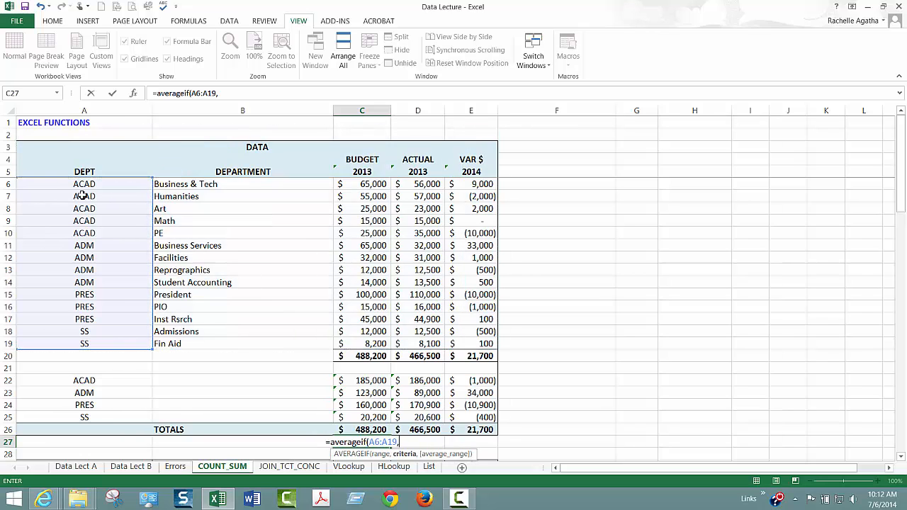
click(643, 444)
text(,)
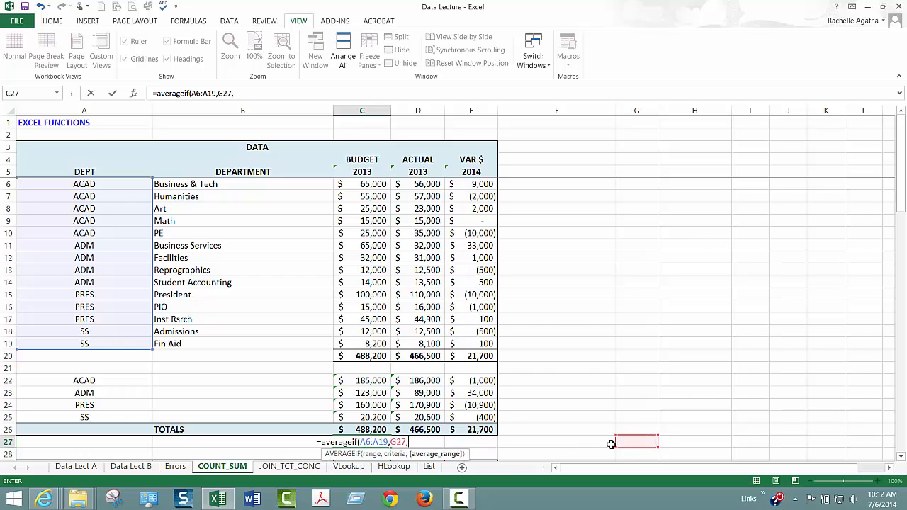
drag(379, 346, 376, 186)
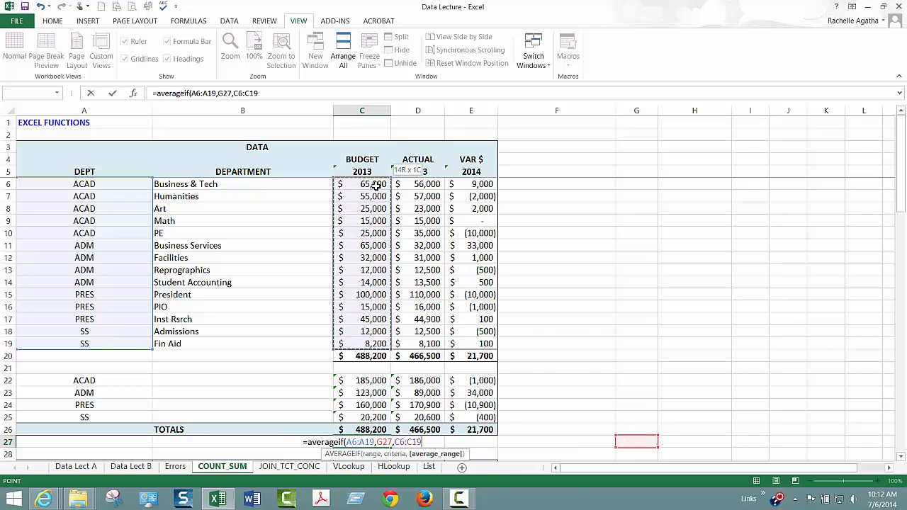
text())
key(Return)
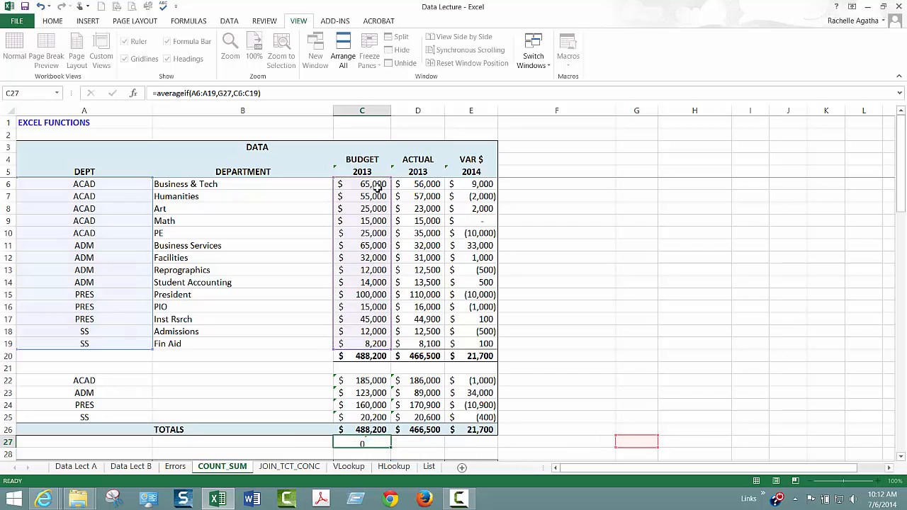
click(376, 442)
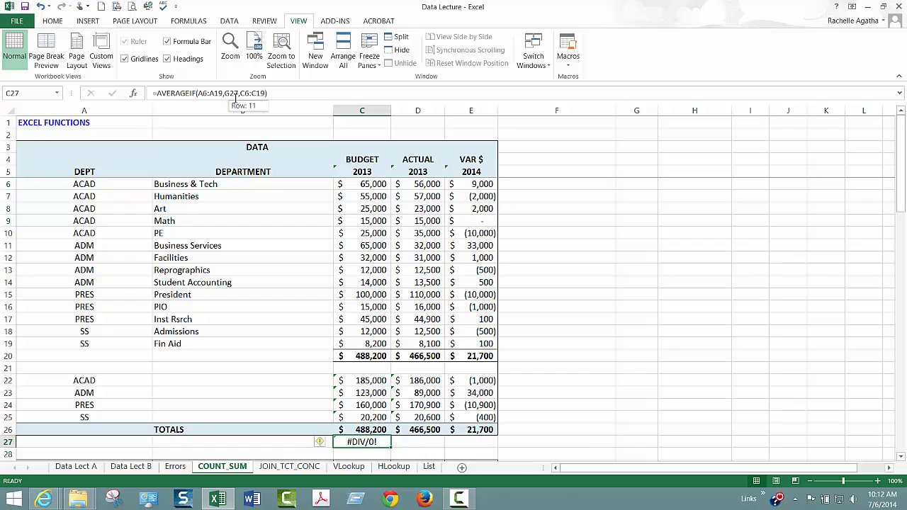
Step: Enter SS in G27 as the department criterion for the AVERAGEIF formula
click(636, 442)
text(S)
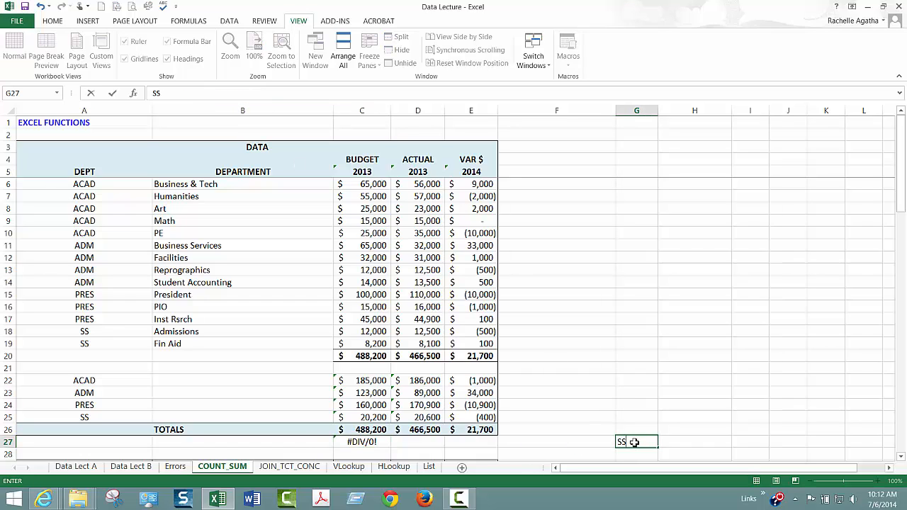
text(S)
key(Return)
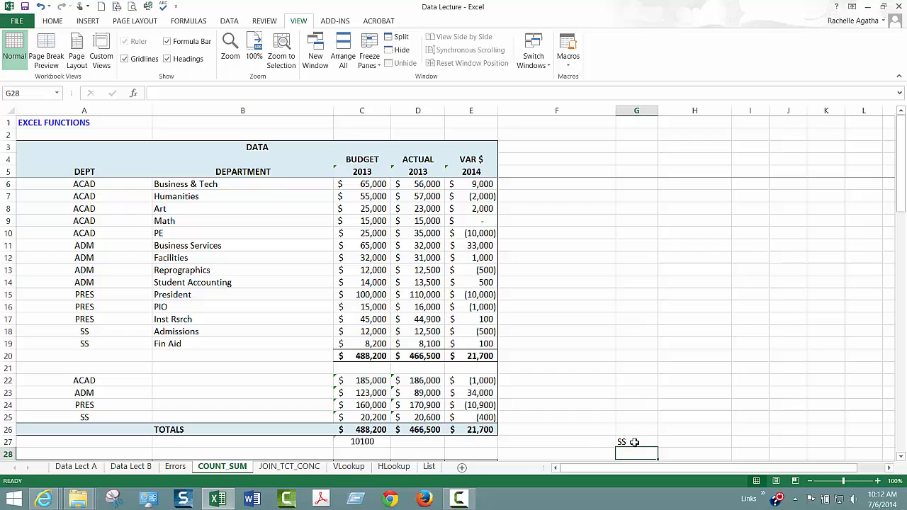
Step: Format the AVERAGEIF result in C27 with comma style and no decimal places
click(382, 444)
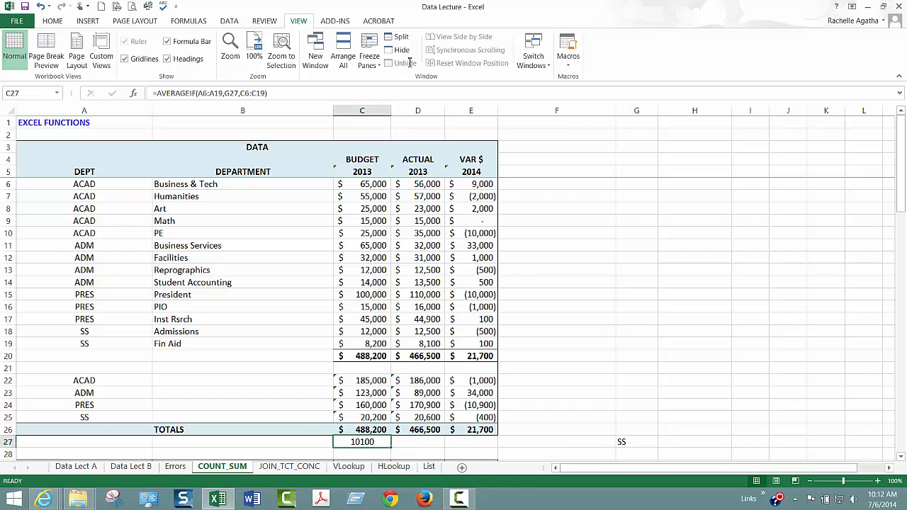
click(57, 20)
click(385, 59)
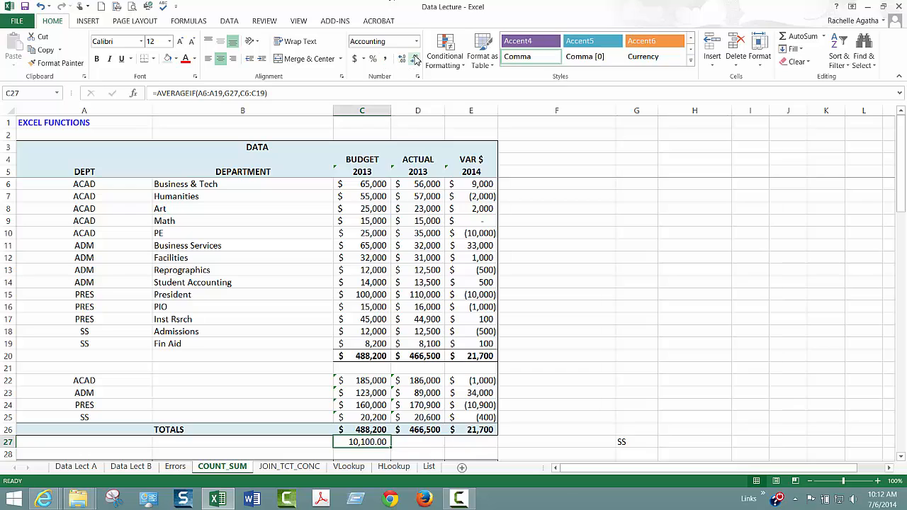
click(417, 60)
click(416, 59)
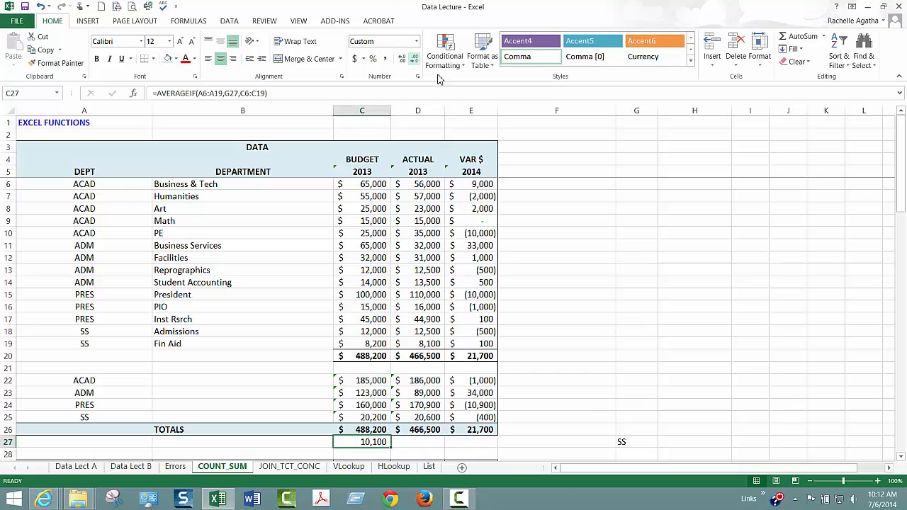
Step: Move the SS criterion from G27 up to G26 and replace it with ADM
click(634, 441)
mouse_move(634, 439)
mouse_down()
mouse_move(705, 414)
mouse_move(752, 318)
mouse_move(747, 336)
mouse_move(640, 422)
mouse_move(643, 429)
mouse_up()
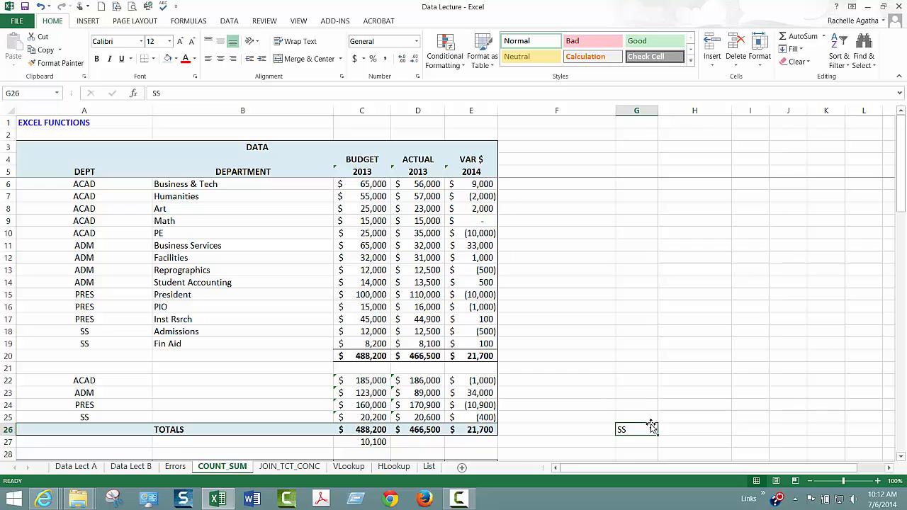
text(ADM)
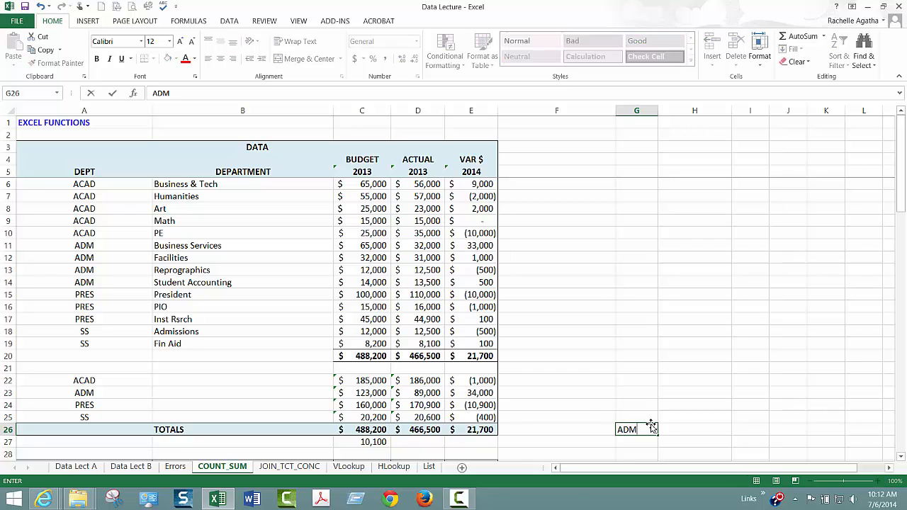
key(Return)
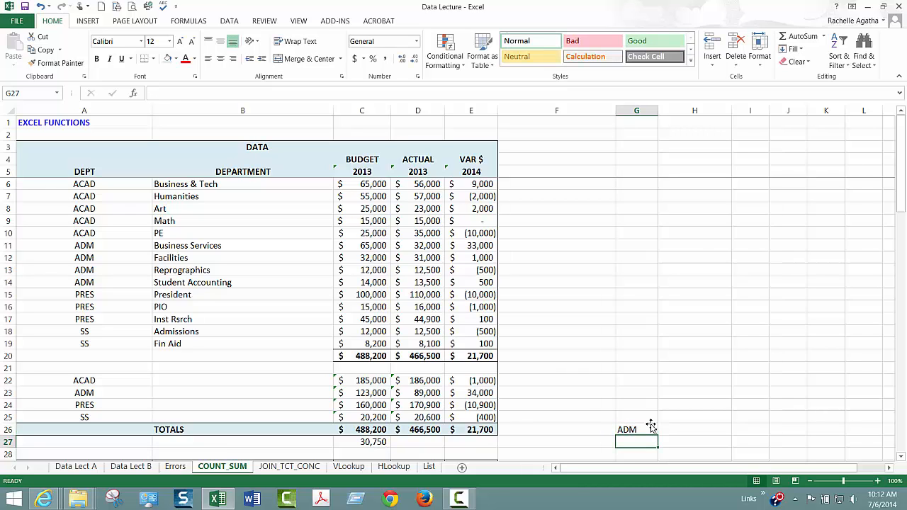
Step: Check the AVERAGEIF formula's criteria reference in C27 and return to the Data Lect B topic list
click(367, 441)
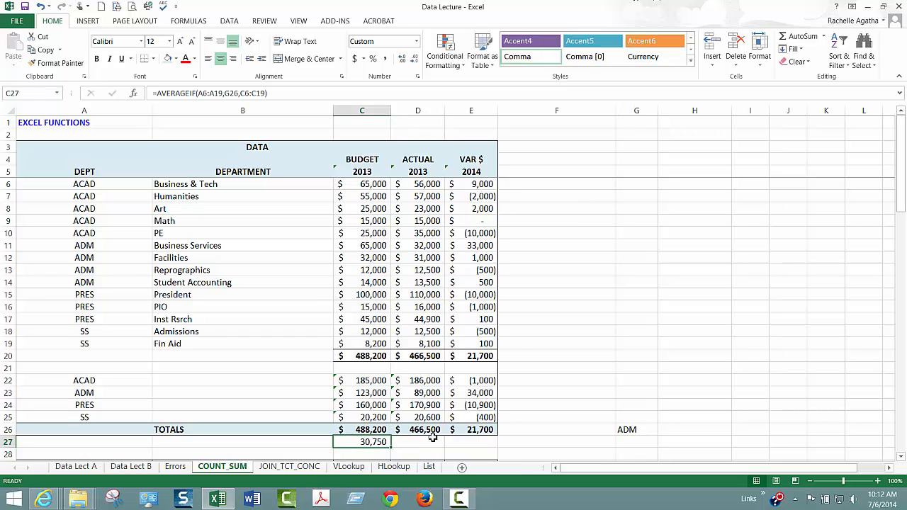
click(76, 467)
click(130, 467)
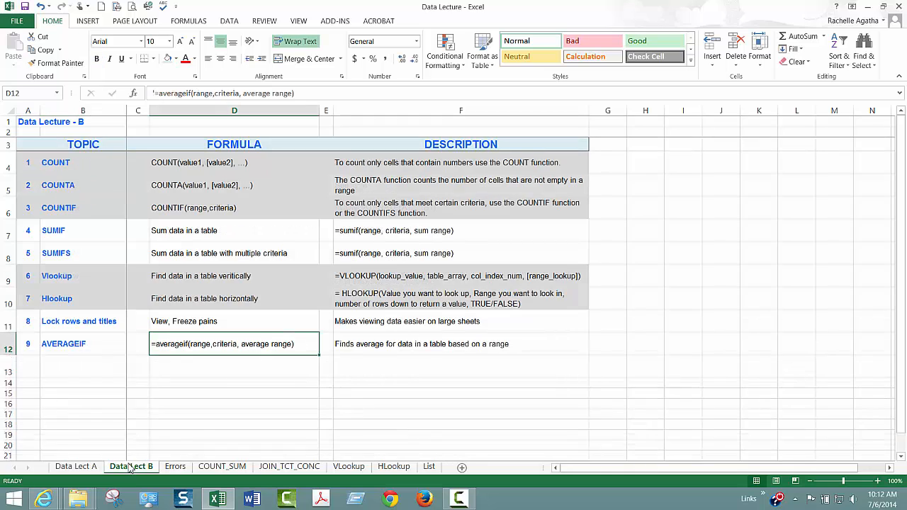